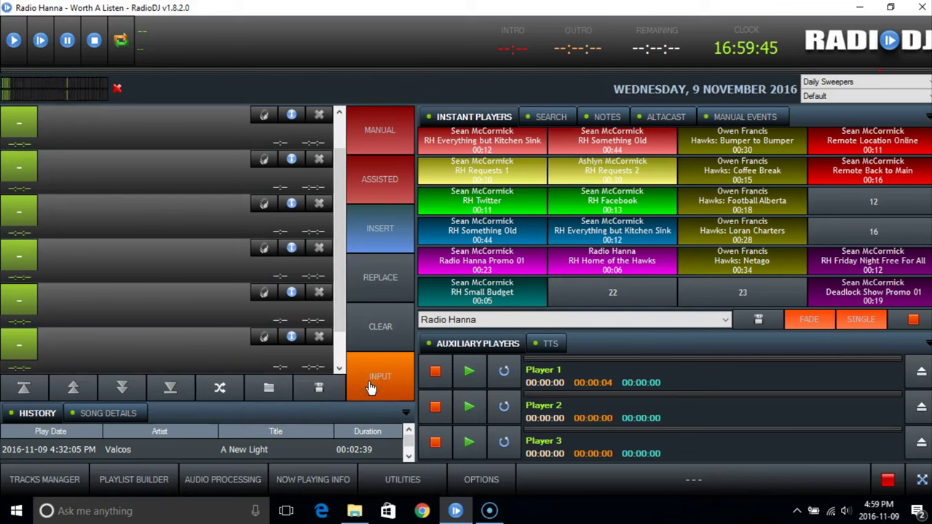
# - Lower the system volume to 16 and switch RadioDJ's soundcard input off
pyautogui.press('XF86AudioRaiseVolume')
pyautogui.press('XF86AudioLowerVolume')
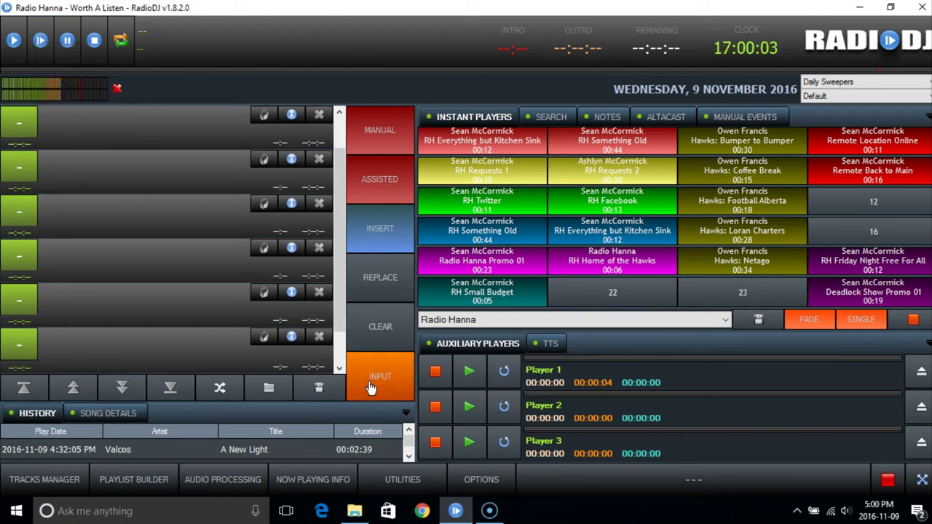
pyautogui.press('XF86AudioLowerVolume')
pyautogui.press('XF86AudioLowerVolume')
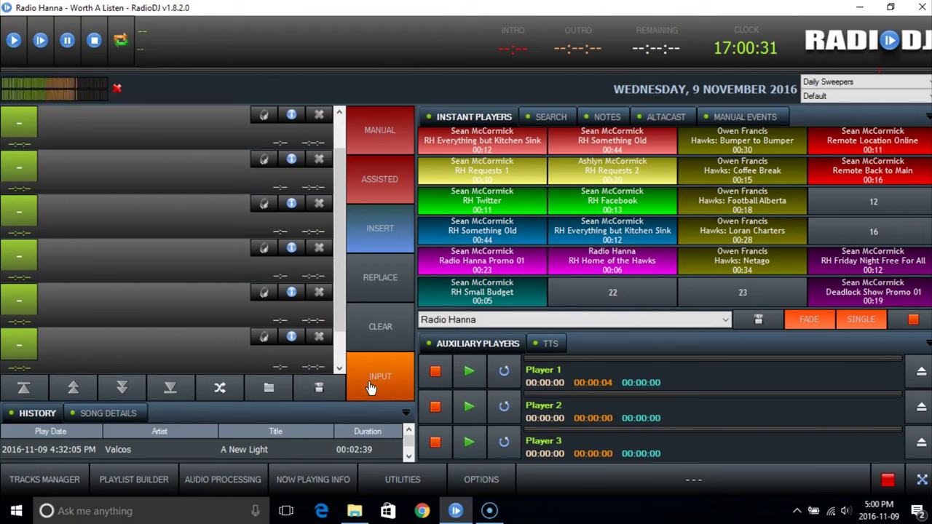
pyautogui.click(372, 388)
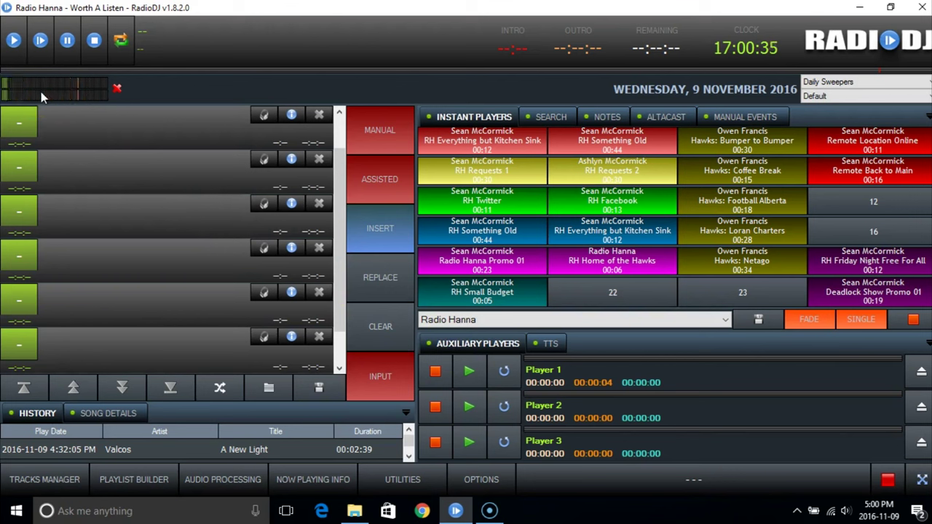
# - Toggle the soundcard input on and off repeatedly with the INPUT button
pyautogui.click(379, 374)
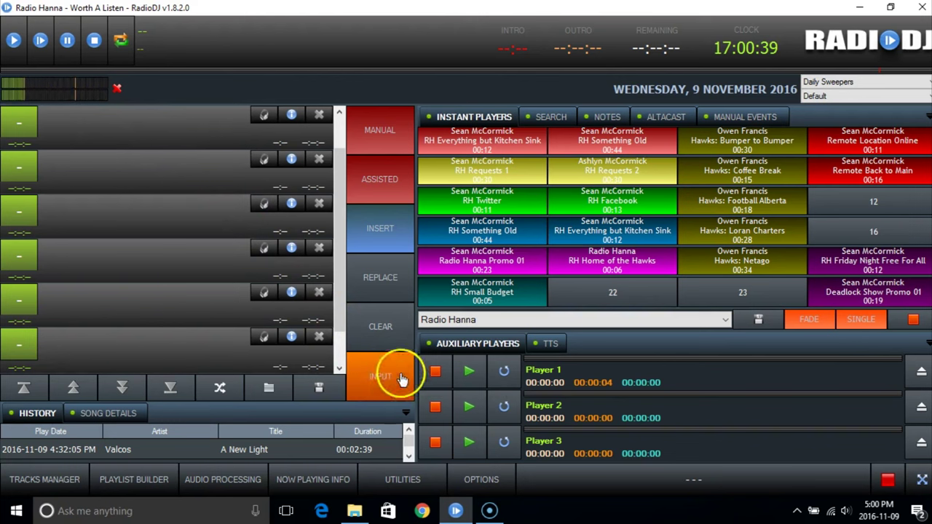
pyautogui.click(397, 392)
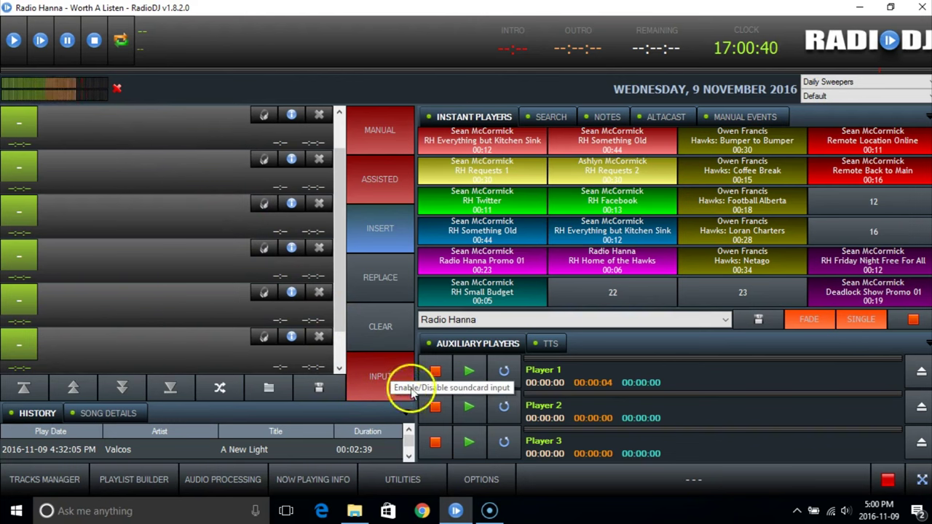
pyautogui.click(405, 386)
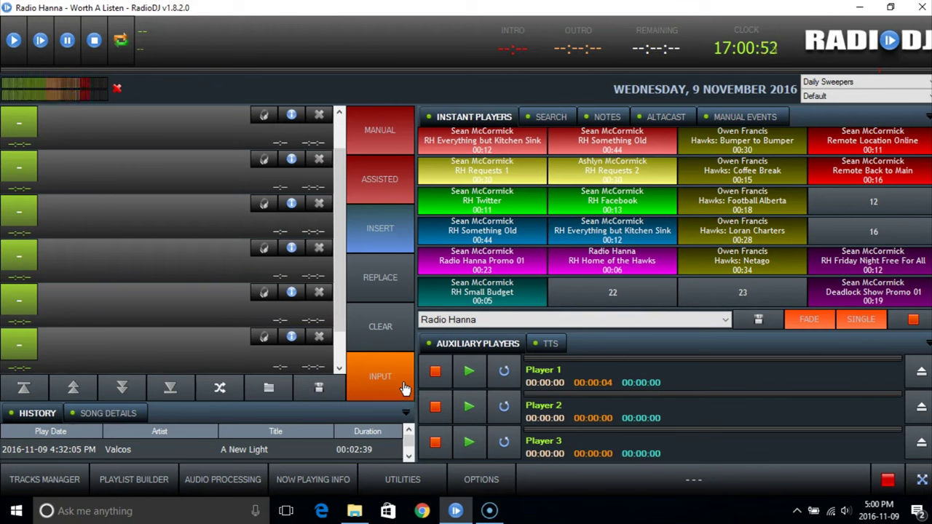
pyautogui.click(405, 388)
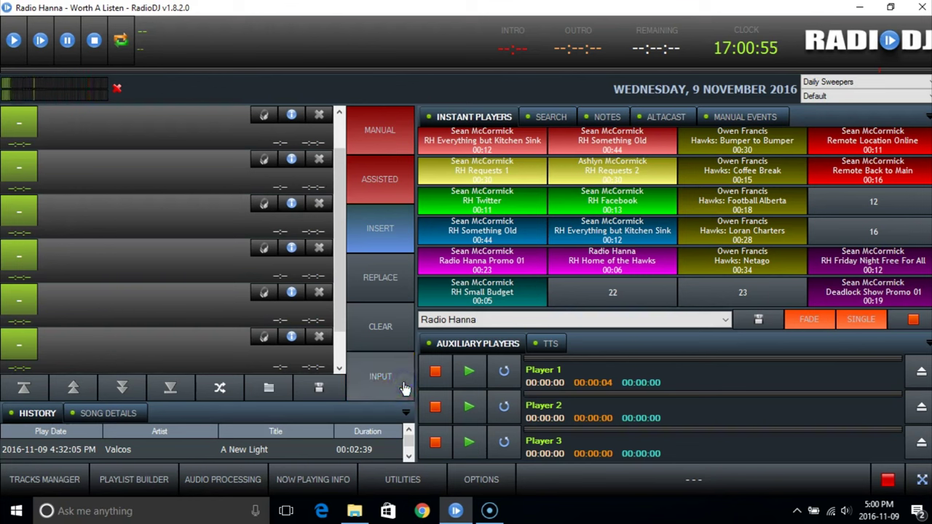
pyautogui.click(405, 388)
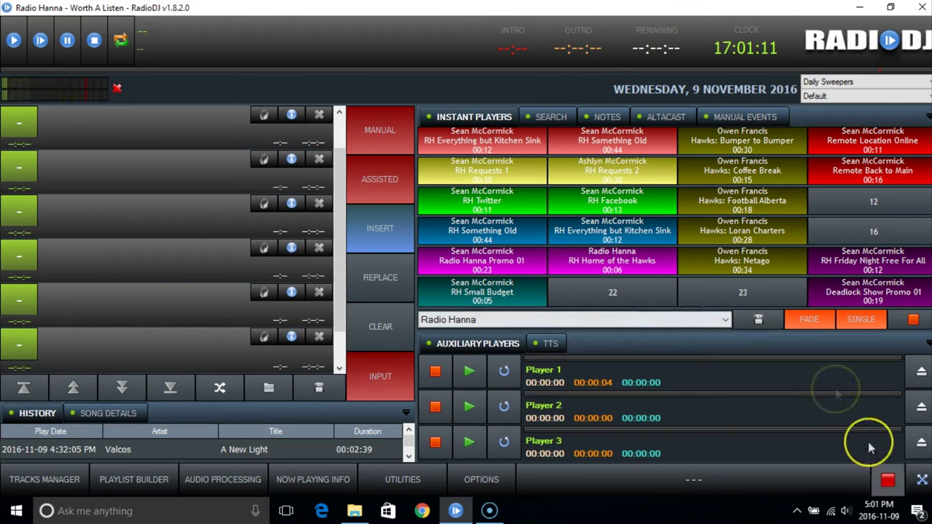
# - Make RadioDJ full screen, then use Restart, Pause, Stop and Loop on the transport bar
pyautogui.click(922, 484)
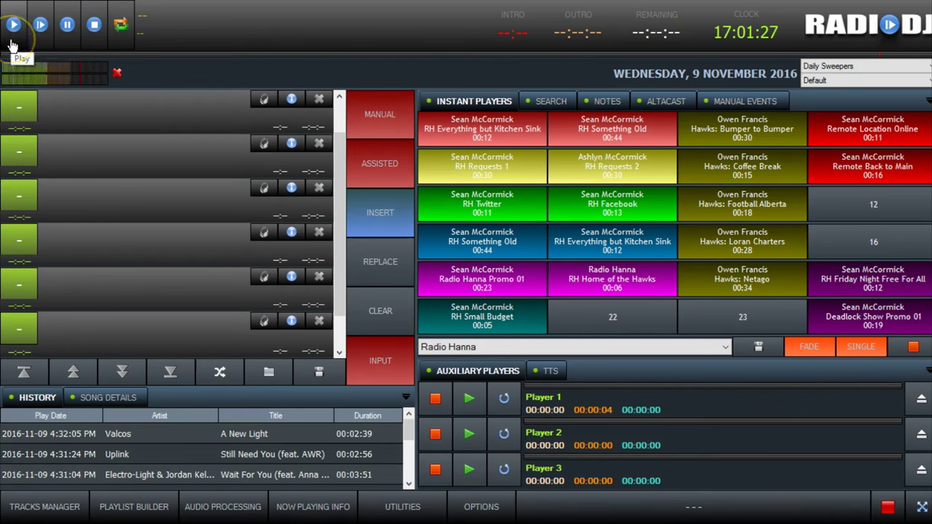
pyautogui.click(35, 49)
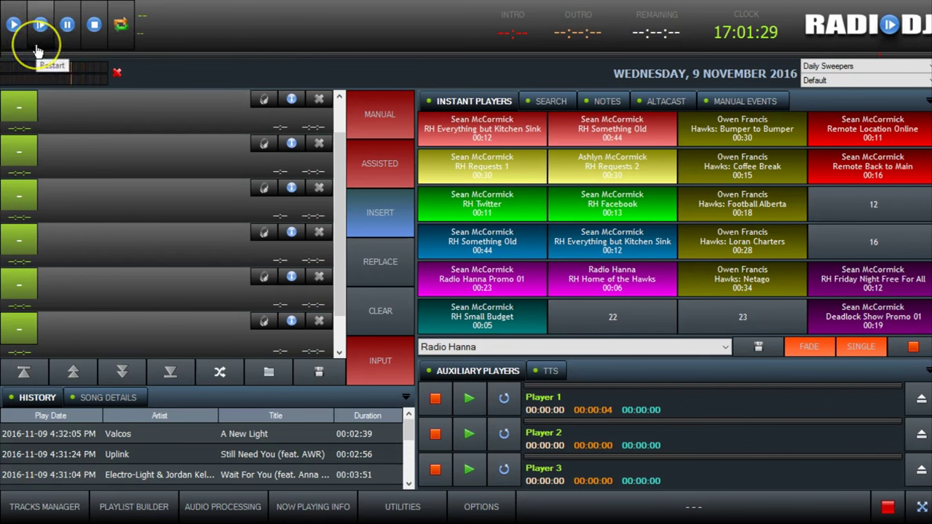
pyautogui.click(64, 49)
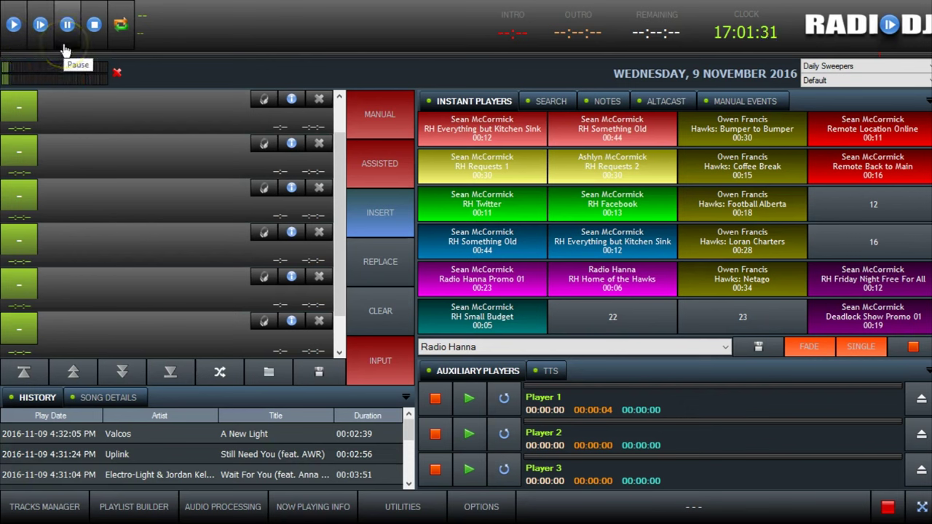
pyautogui.click(95, 51)
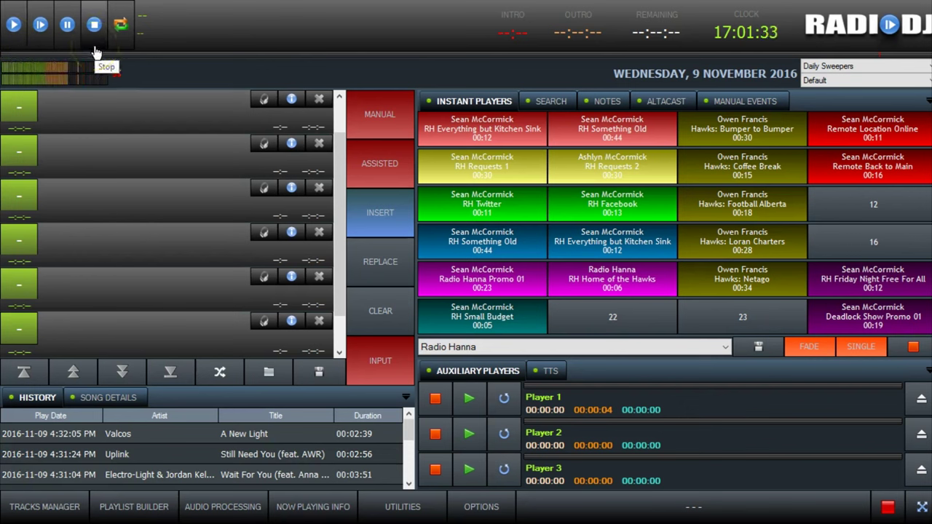
pyautogui.click(119, 48)
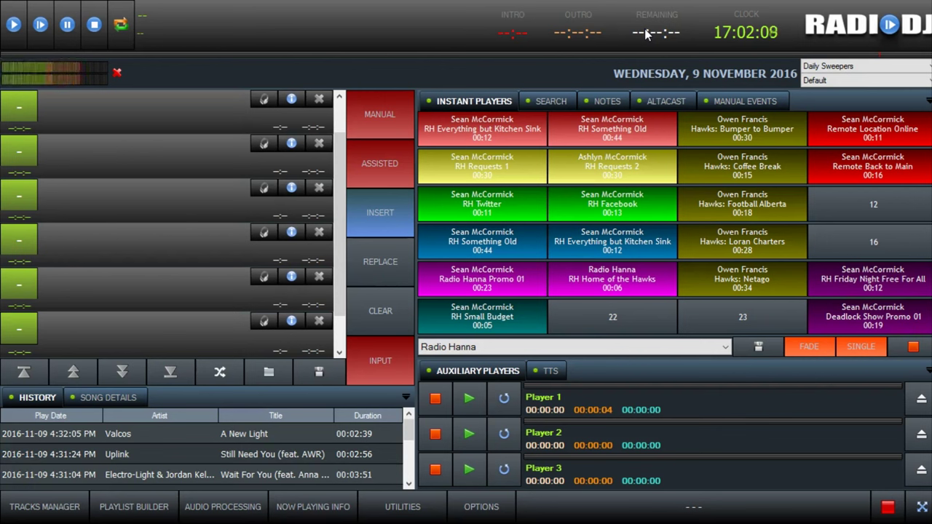
pyautogui.click(643, 34)
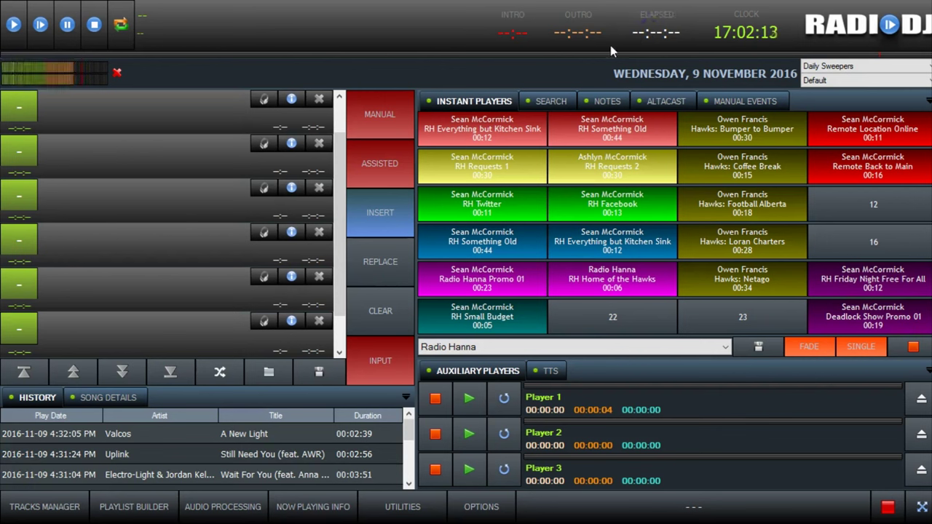
pyautogui.click(654, 35)
pyautogui.click(579, 38)
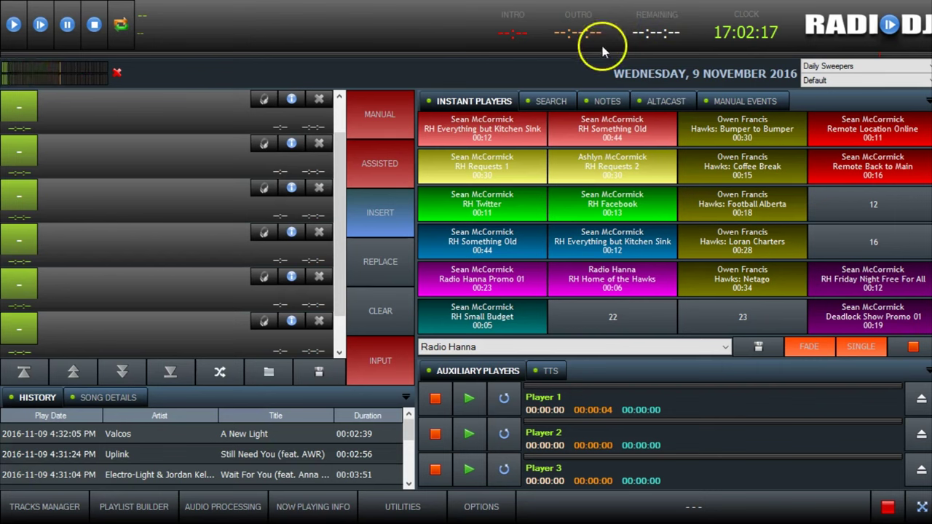
pyautogui.click(757, 34)
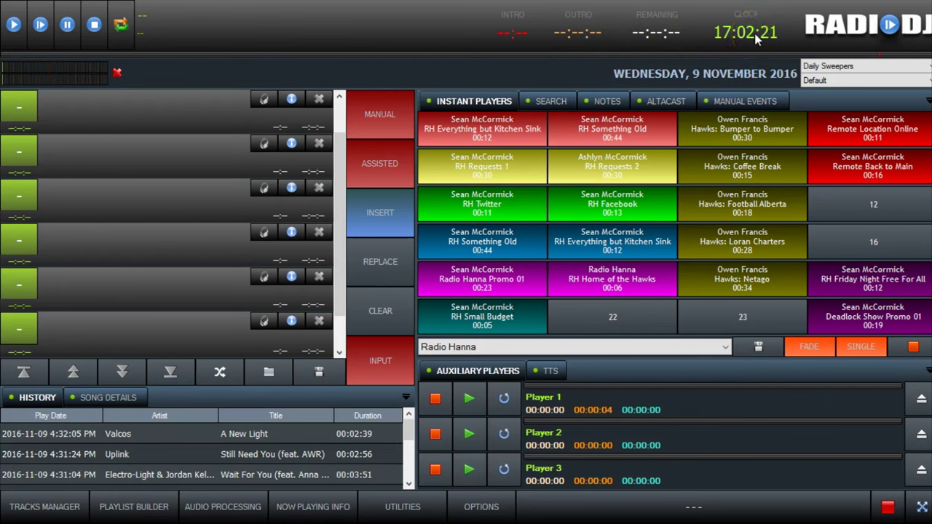
pyautogui.click(756, 38)
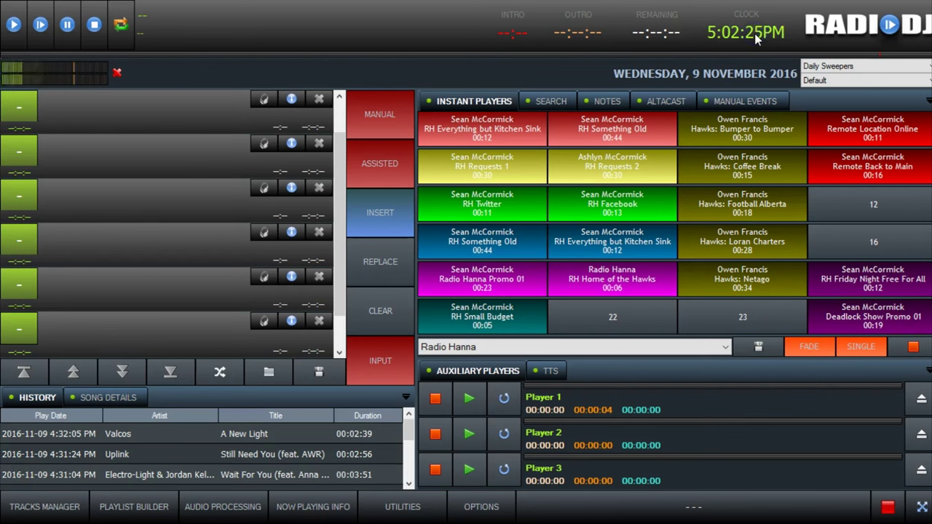
pyautogui.click(717, 57)
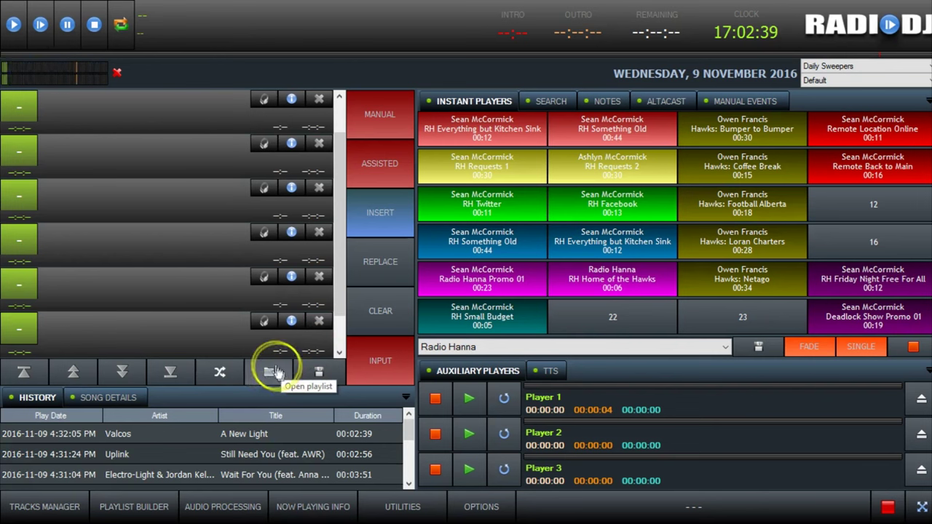
# - Load the Demo Songs database playlist at the Top of the queue and switch input off
pyautogui.click(268, 374)
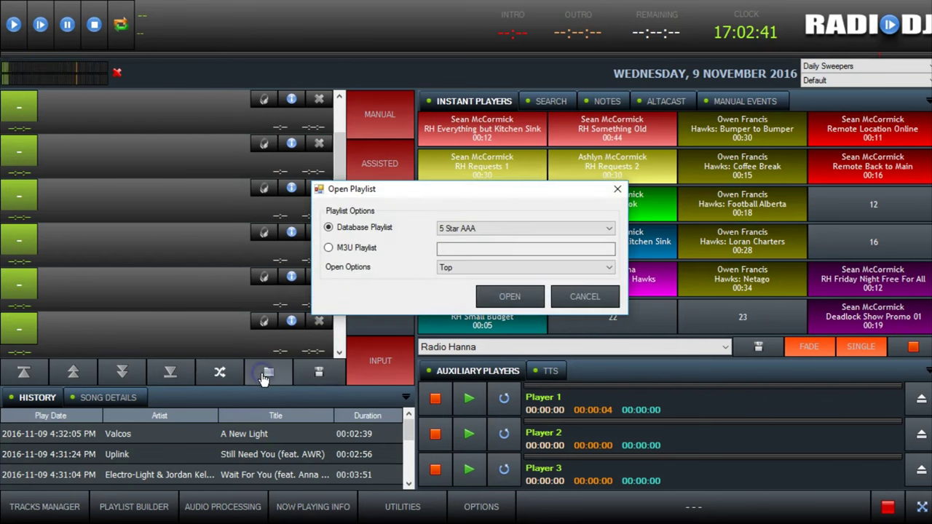
pyautogui.click(488, 232)
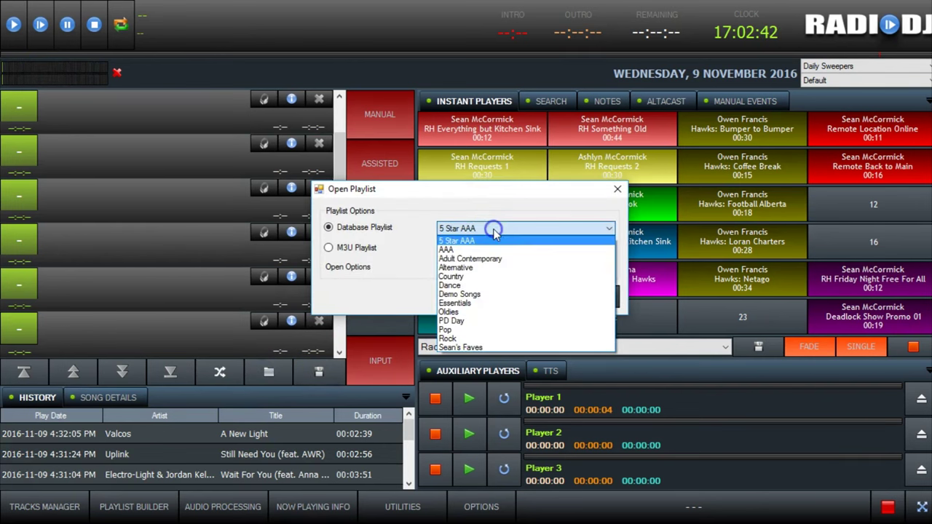
pyautogui.click(481, 293)
pyautogui.click(512, 300)
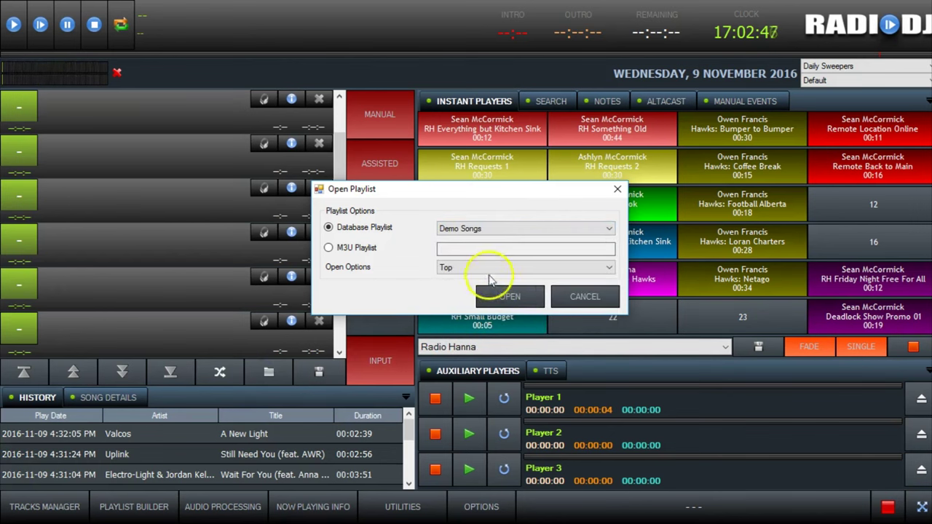
pyautogui.click(489, 268)
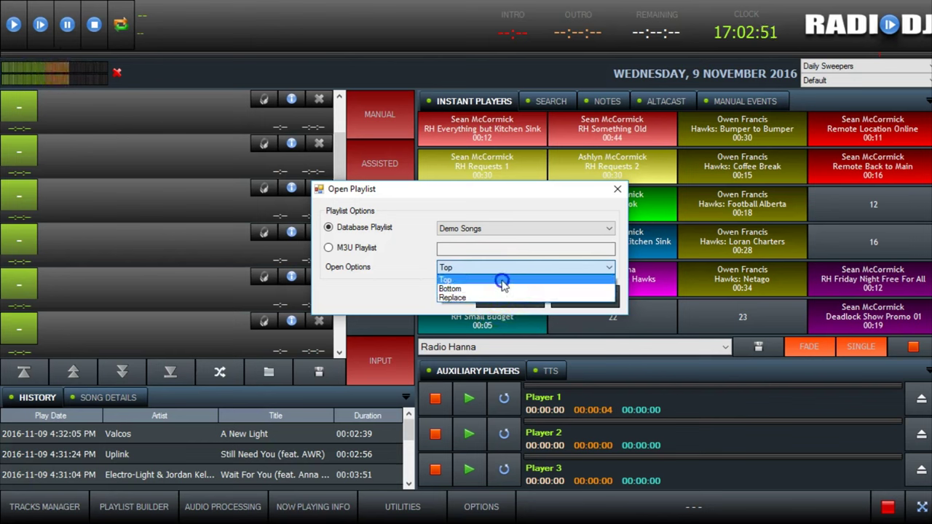
pyautogui.click(501, 282)
pyautogui.click(507, 300)
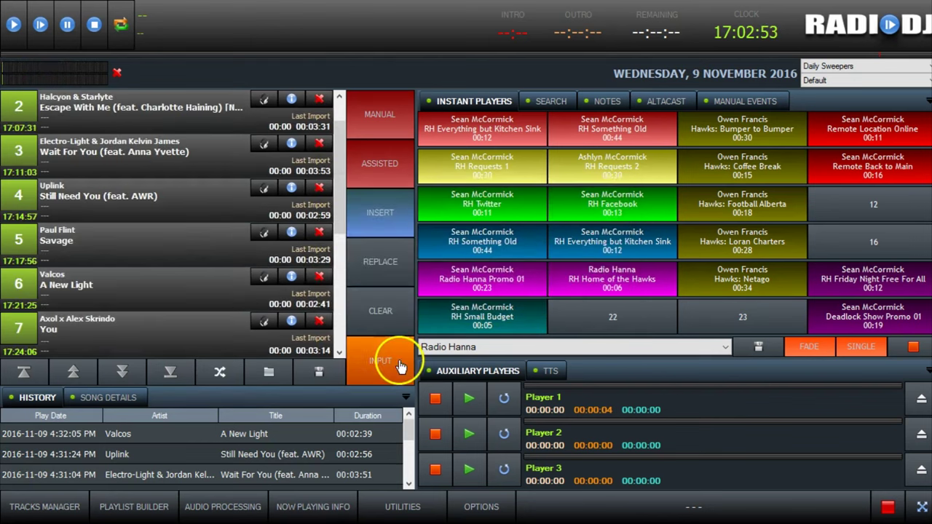
pyautogui.click(399, 365)
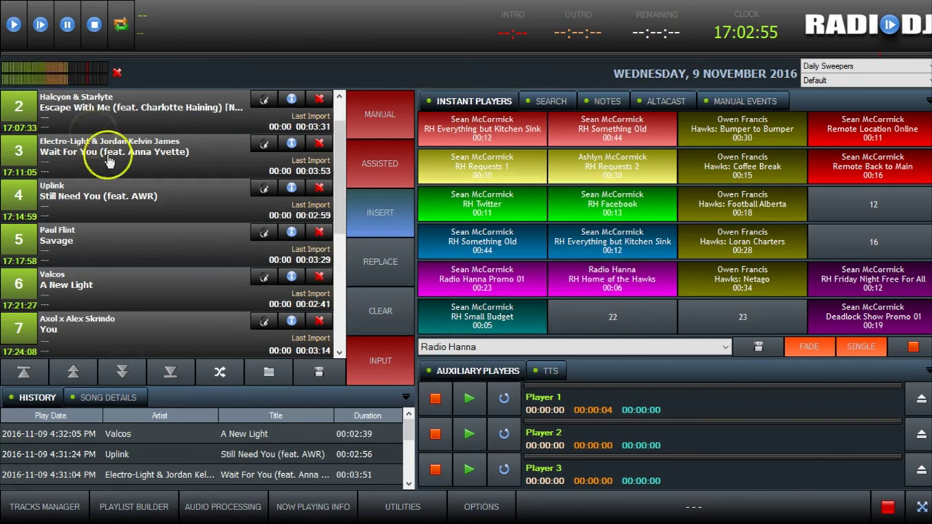
# - Play Blueshift briefly, then stop it
pyautogui.click(13, 27)
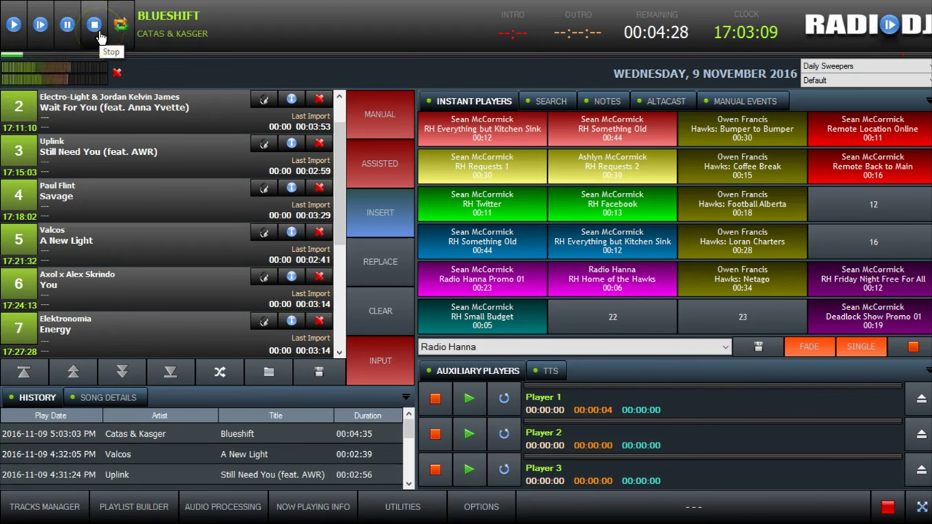
pyautogui.click(94, 27)
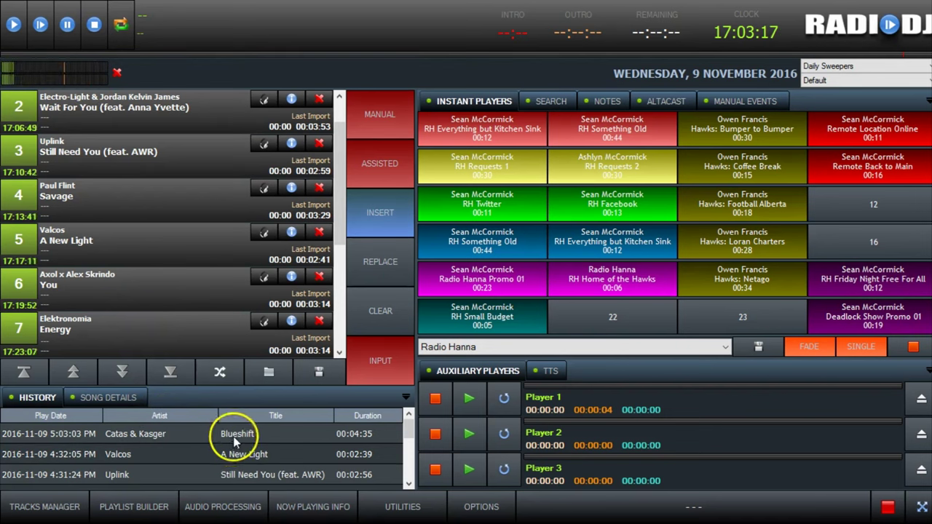
# - Toggle the playlist mode between Assisted and Automated, ending on Automated
pyautogui.click(384, 121)
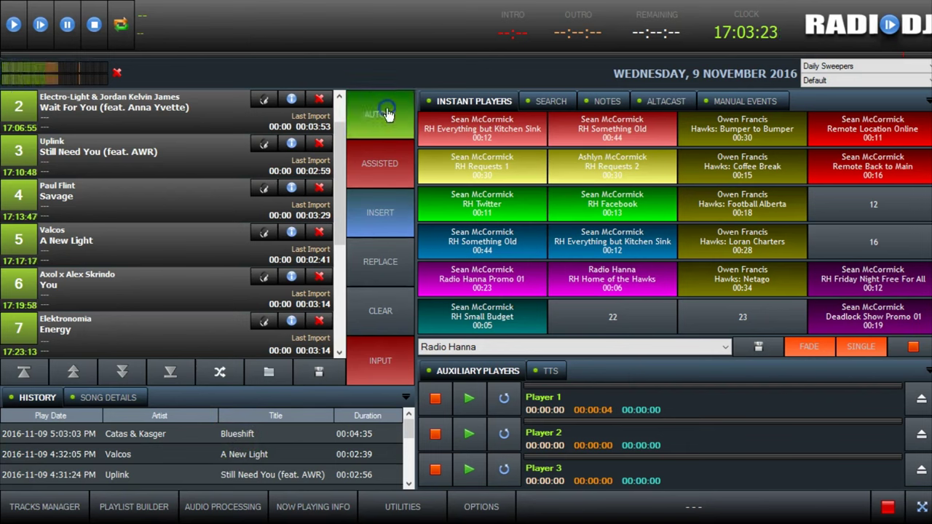
pyautogui.click(379, 127)
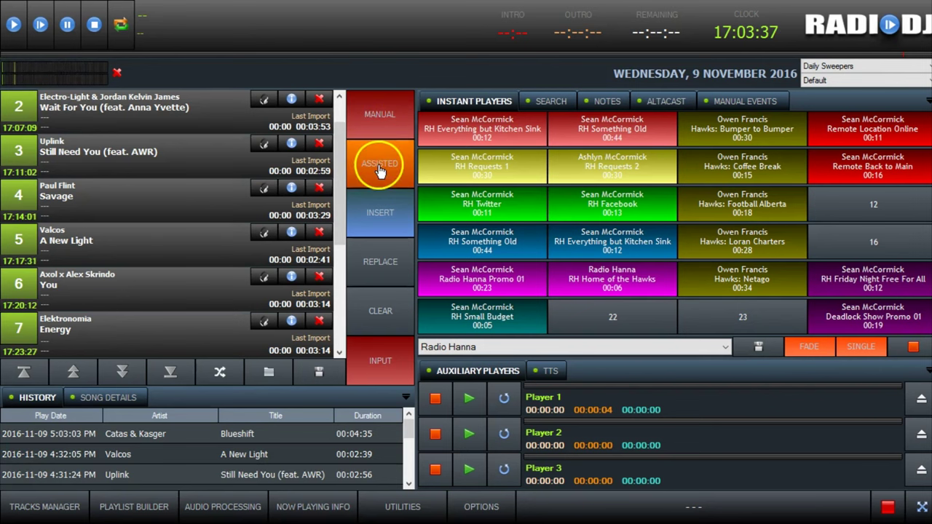
pyautogui.click(399, 179)
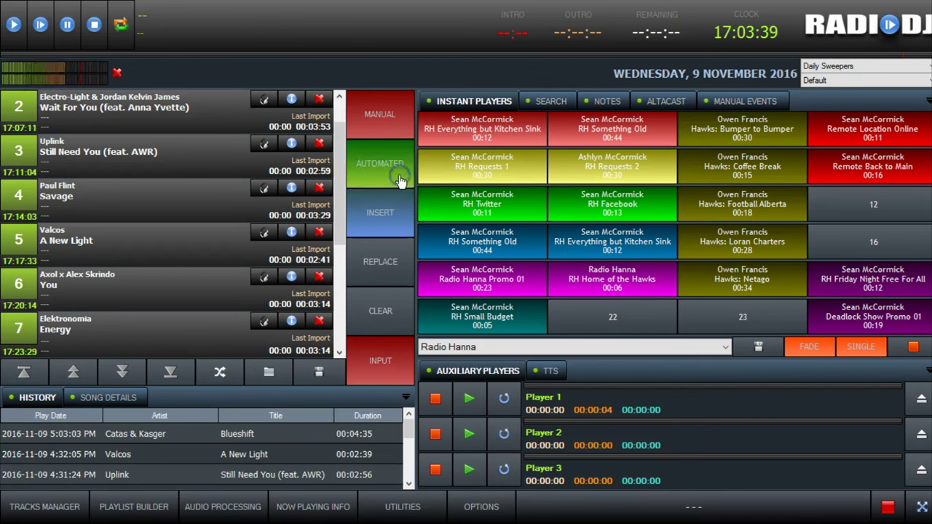
pyautogui.click(399, 181)
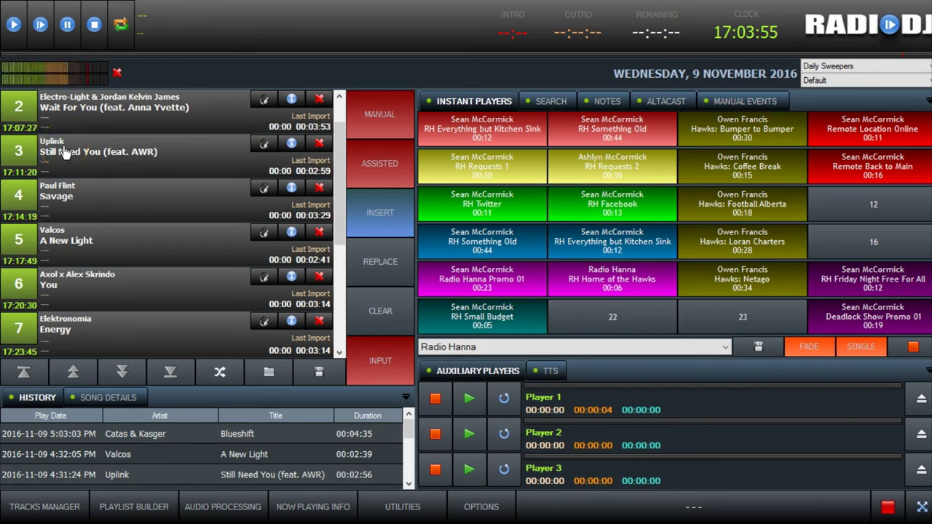
pyautogui.click(379, 358)
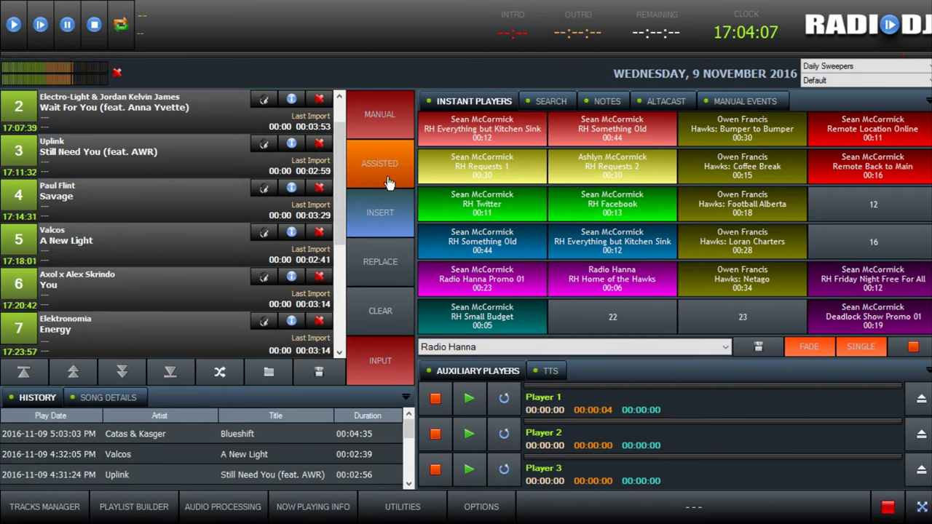
pyautogui.click(316, 126)
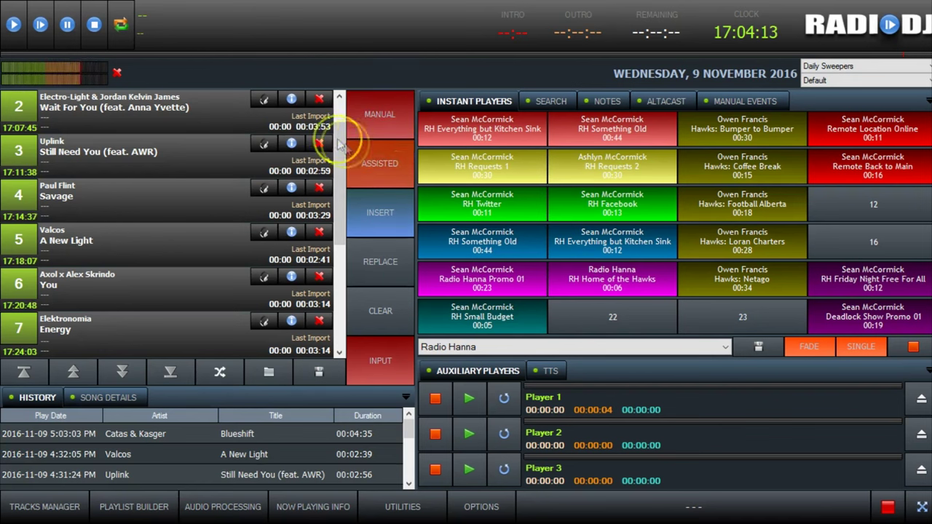
pyautogui.click(380, 163)
pyautogui.click(230, 200)
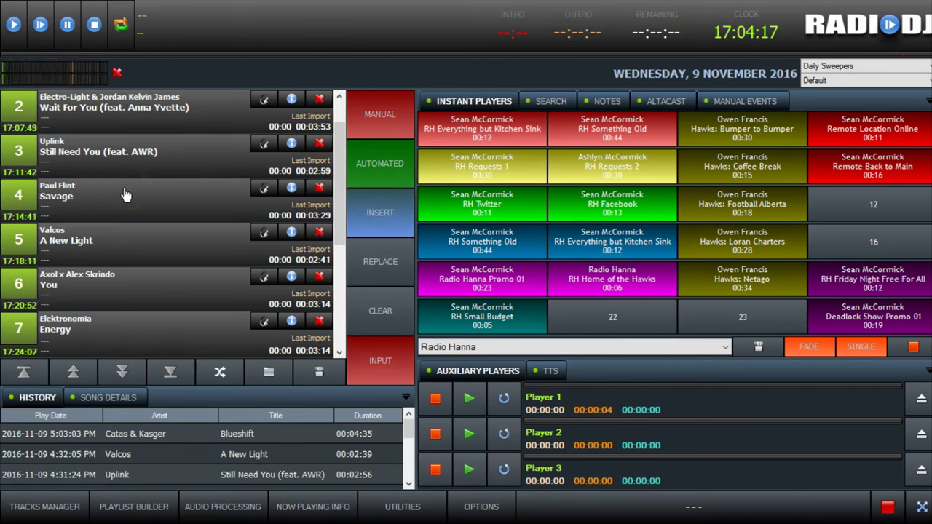
# - Start automated playback and fire the RH Everything but Kitchen Sink jingle
pyautogui.click(13, 24)
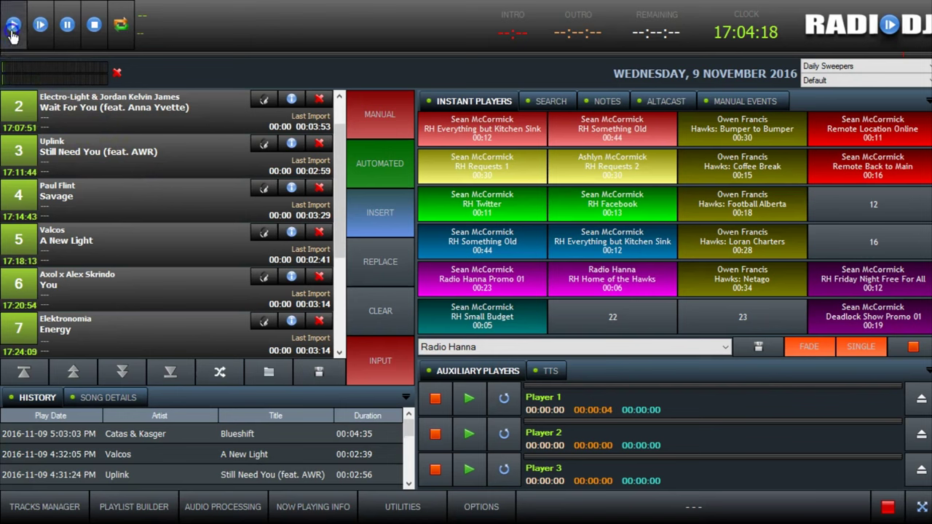
pyautogui.click(50, 290)
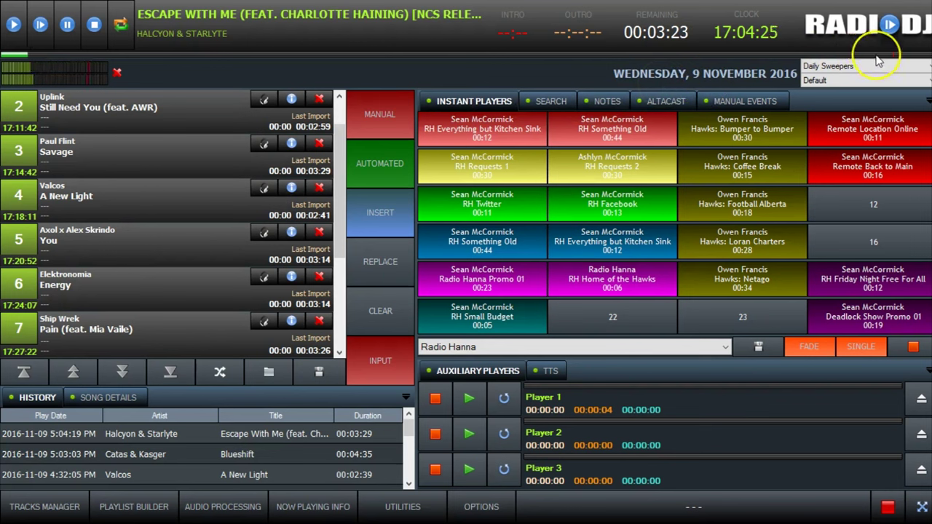
pyautogui.click(635, 240)
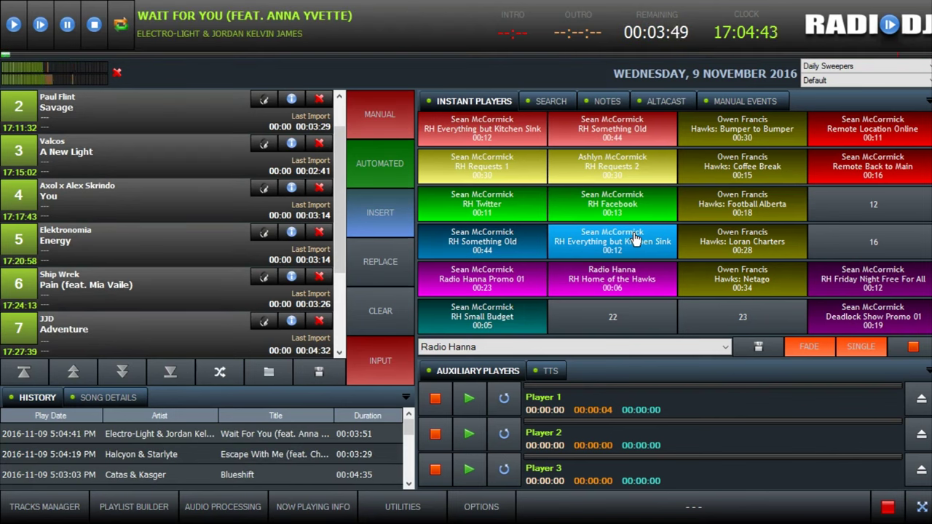
# - Seek near the end of the track, stop playback, and return to Assisted mode
pyautogui.click(890, 54)
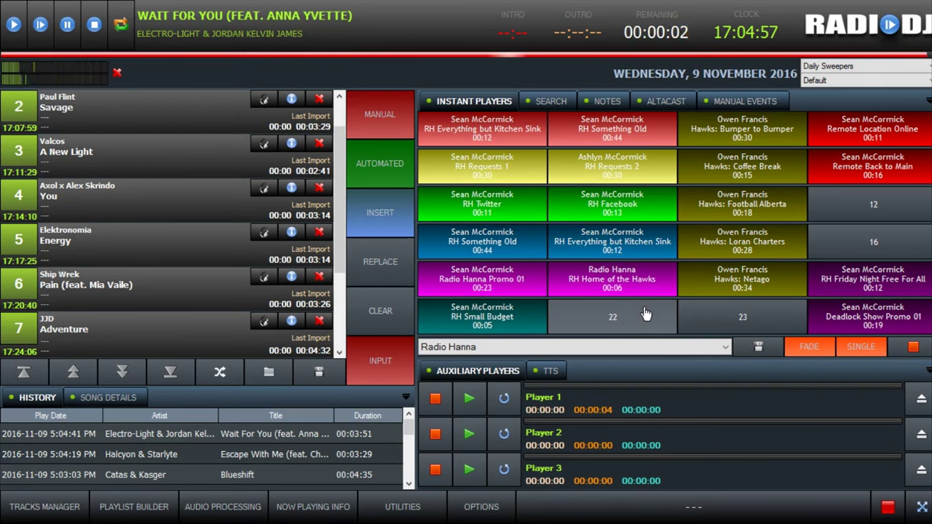
pyautogui.moveTo(644, 314); pyautogui.dragTo(418, 236)
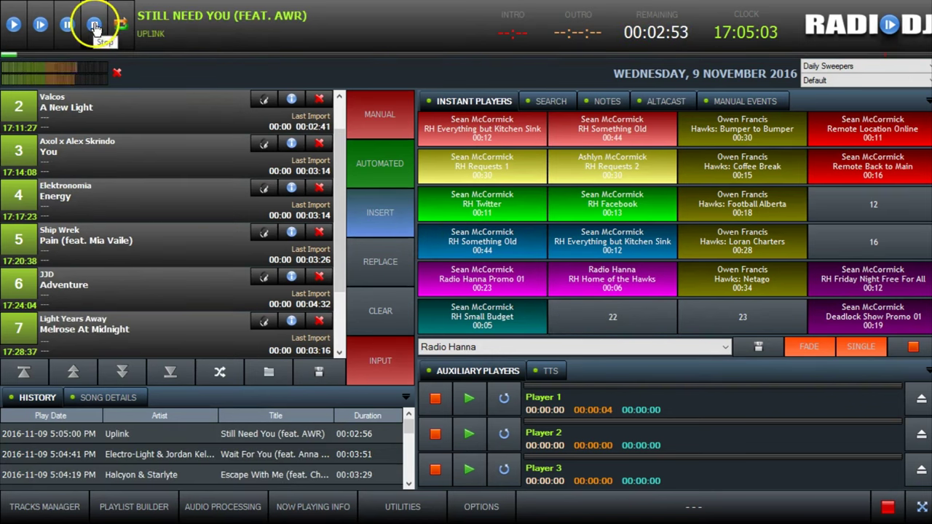
pyautogui.click(95, 27)
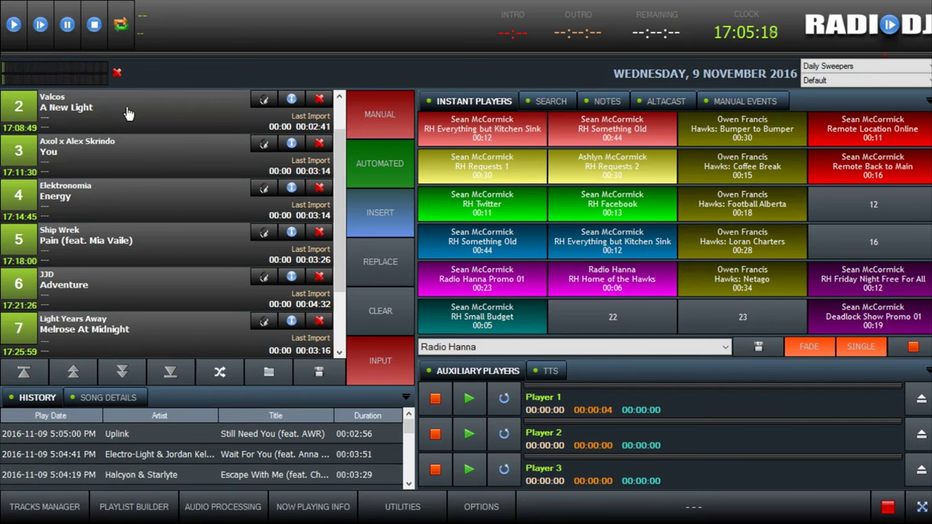
pyautogui.click(408, 173)
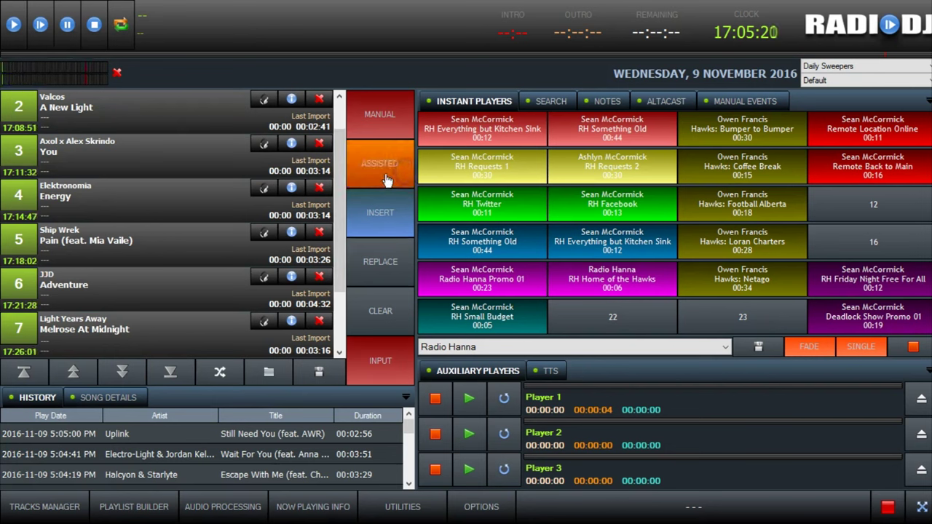
# - Play Savage by Paul Flint, fire the Kitchen Sink jingle, and set dropped tracks to insert
pyautogui.click(13, 26)
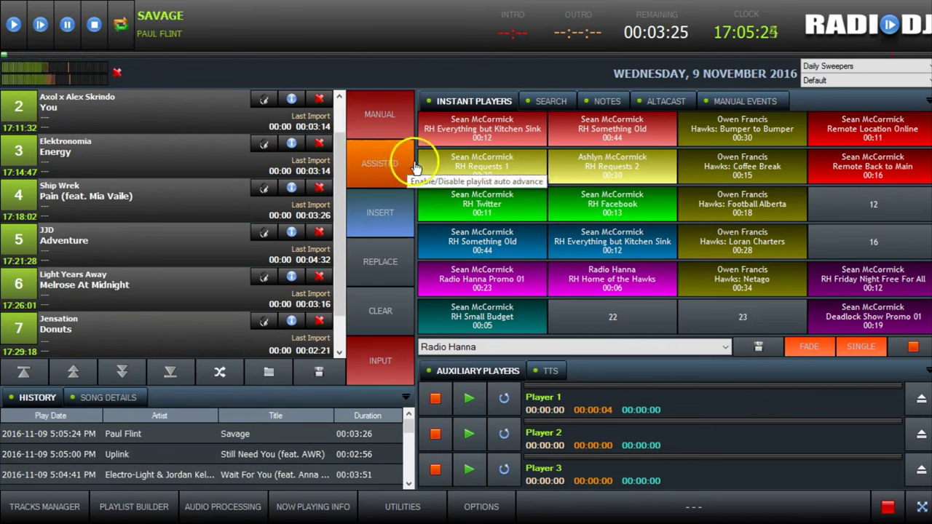
pyautogui.click(415, 168)
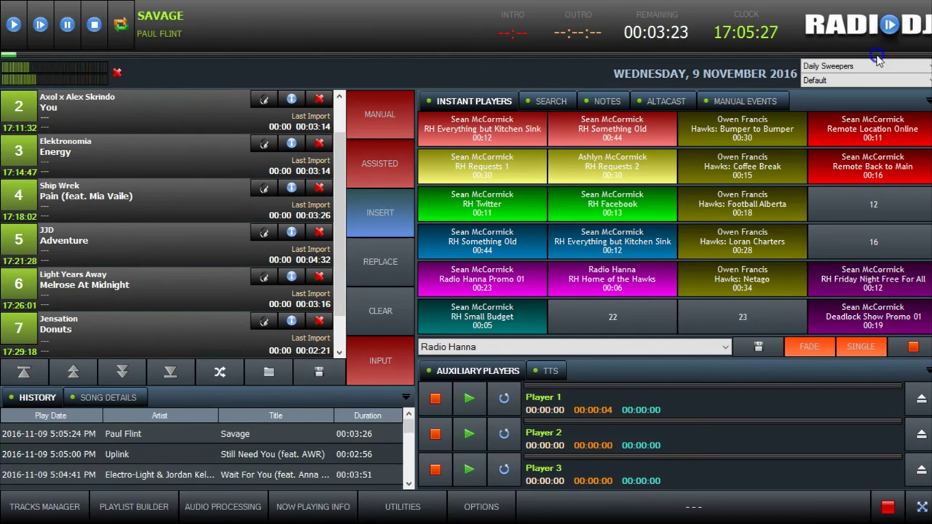
pyautogui.click(596, 240)
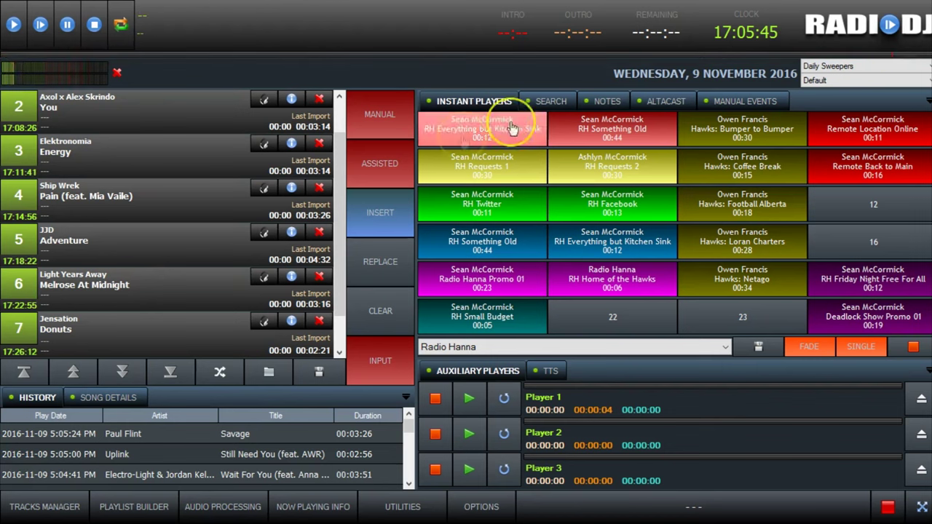
pyautogui.click(370, 174)
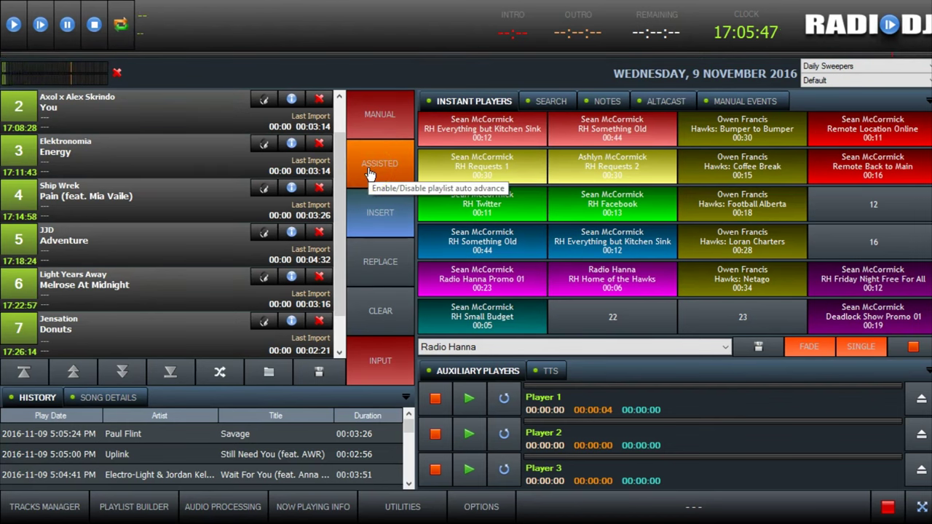
pyautogui.click(358, 419)
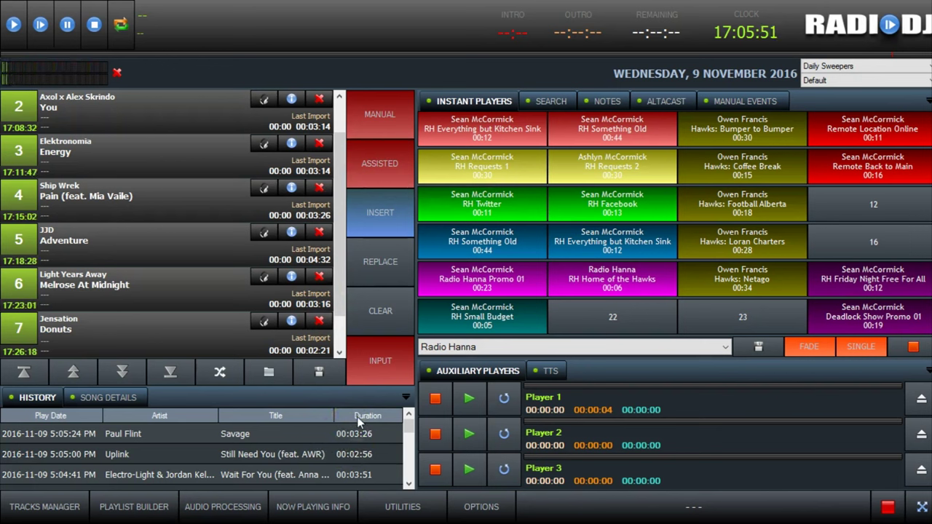
pyautogui.click(390, 217)
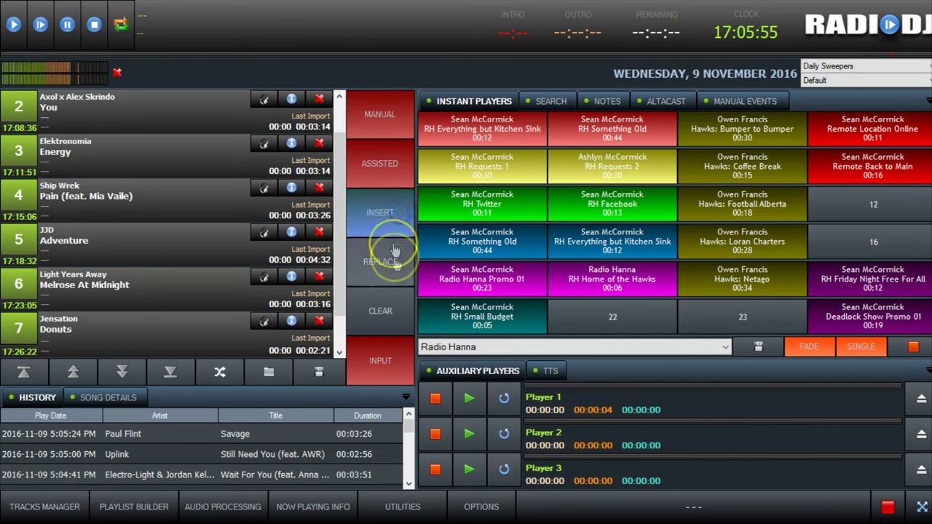
# - Search the library for 'tobu' and insert Cloud 9 at playlist position 2
pyautogui.click(394, 251)
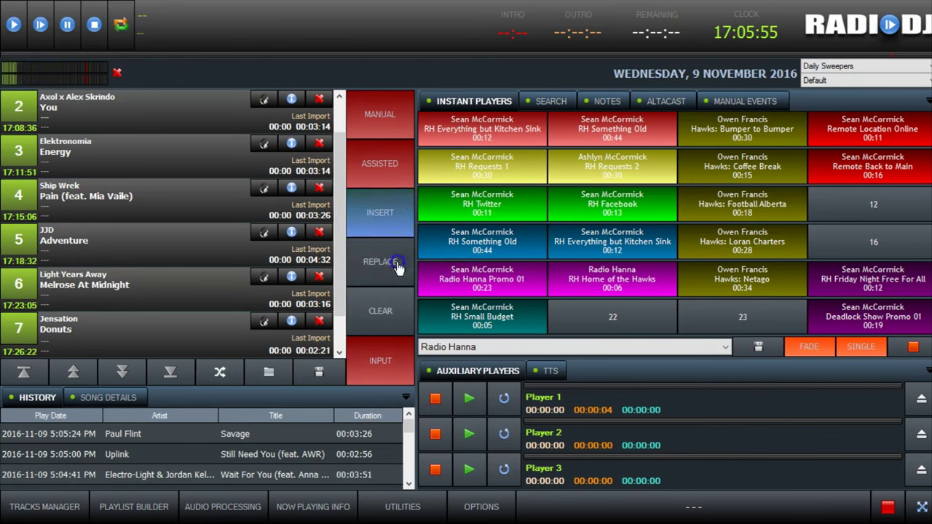
pyautogui.click(392, 313)
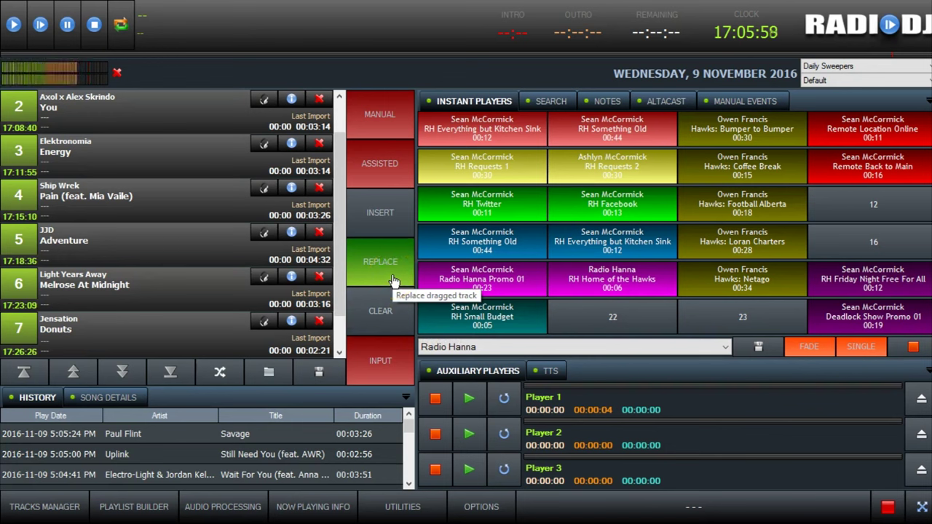
pyautogui.click(389, 260)
pyautogui.click(382, 226)
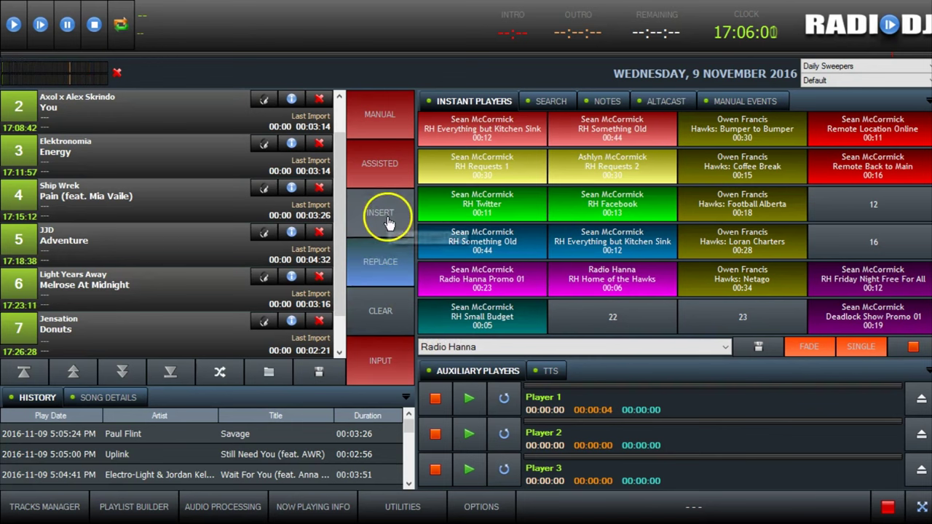
pyautogui.click(551, 99)
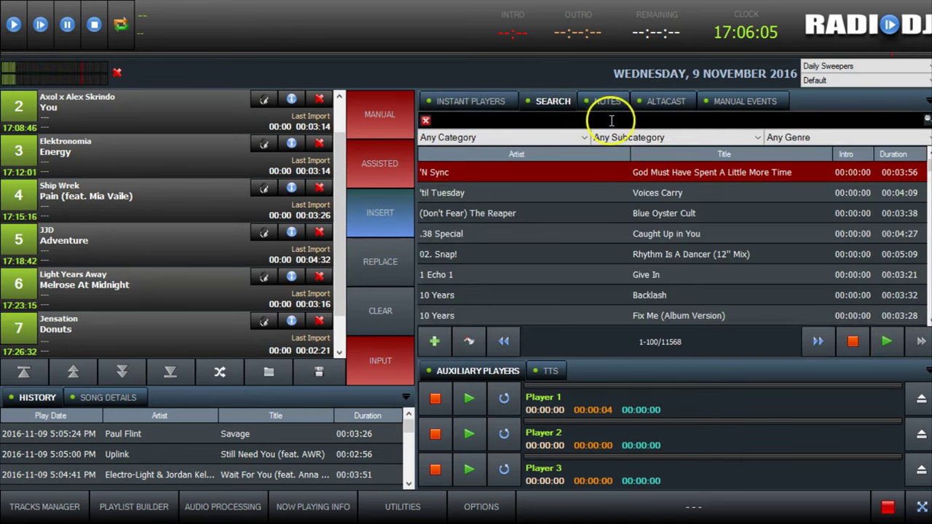
pyautogui.click(612, 120)
pyautogui.write('tobu')
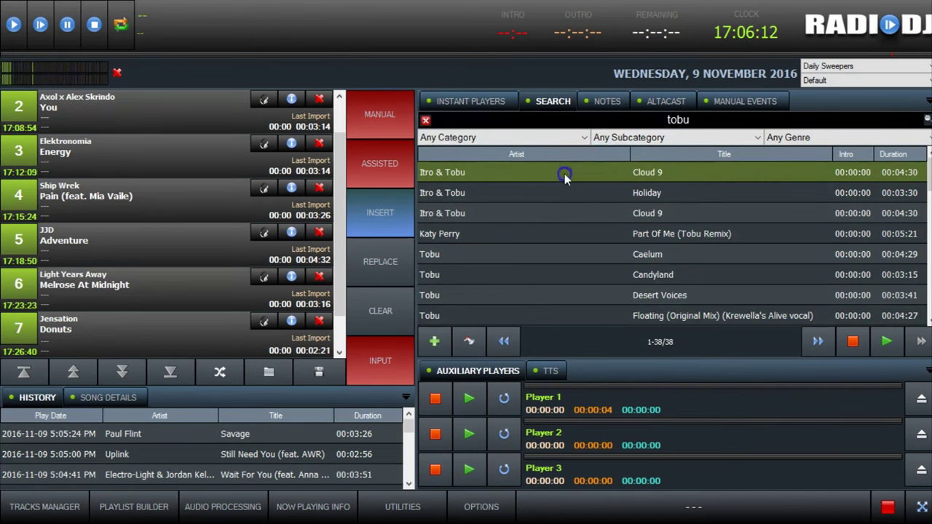
pyautogui.moveTo(565, 177); pyautogui.dragTo(95, 210)
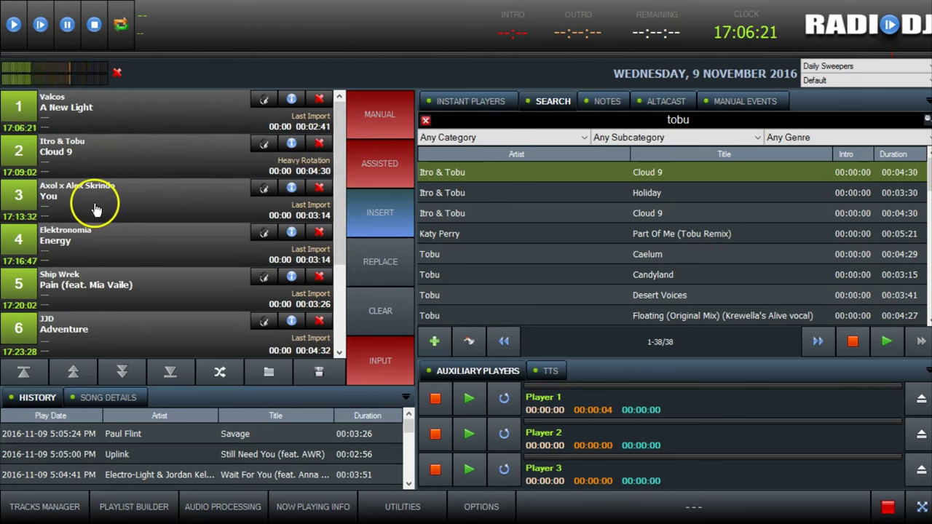
# - With REPLACE active, drop Cloud 9 onto item 3, then switch drops back to INSERT
pyautogui.click(379, 268)
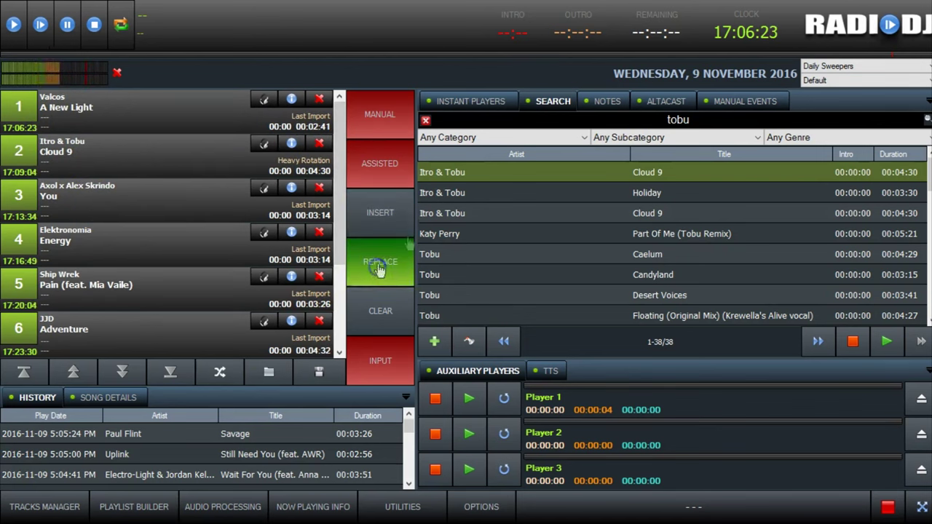
pyautogui.moveTo(492, 212); pyautogui.dragTo(188, 203)
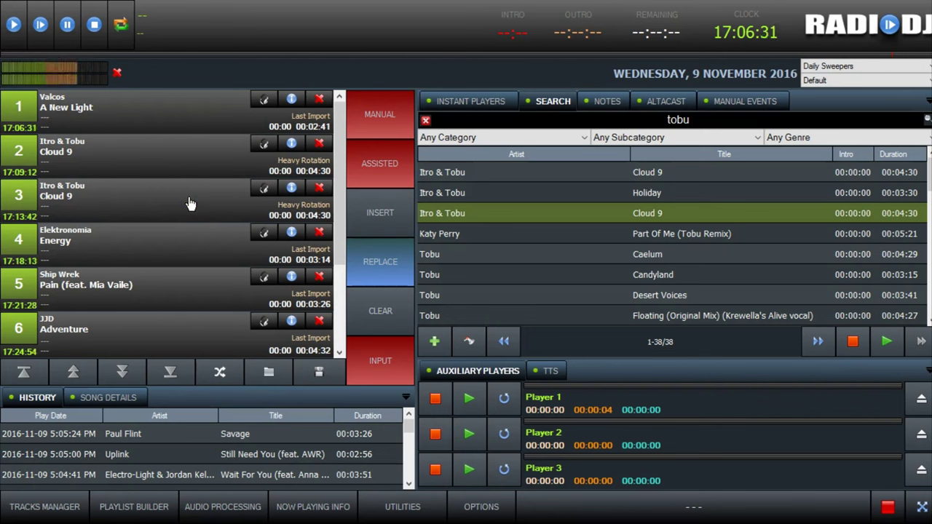
pyautogui.click(379, 312)
pyautogui.click(380, 220)
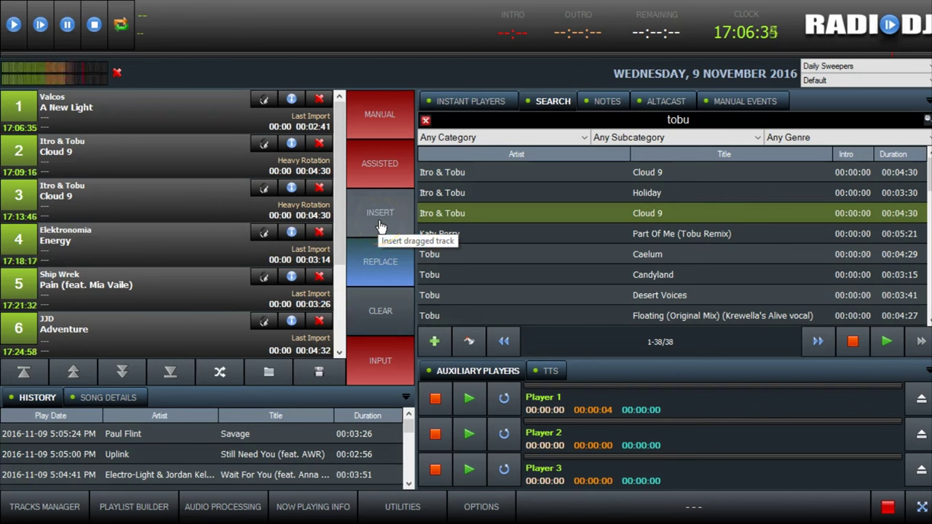
pyautogui.click(379, 315)
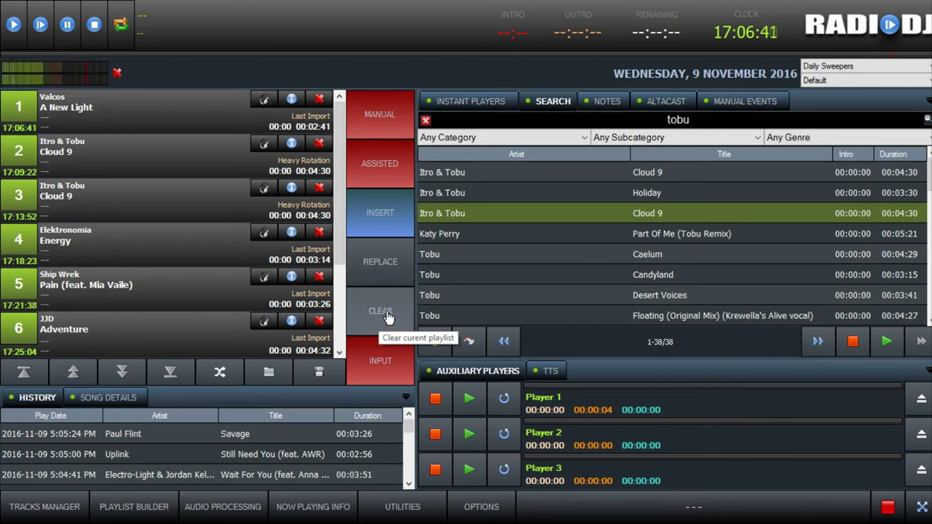
# - Clear the current playlist and reload the Demo Songs database playlist
pyautogui.click(386, 312)
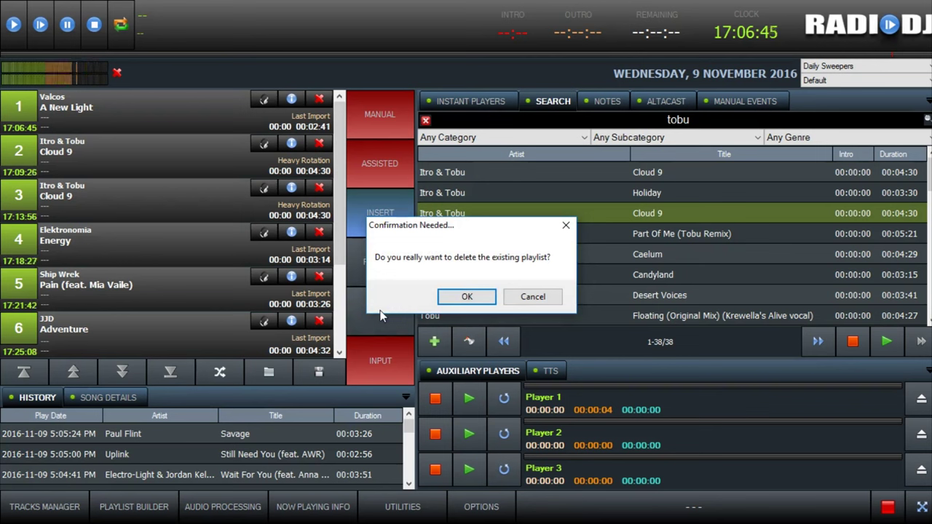
pyautogui.click(470, 296)
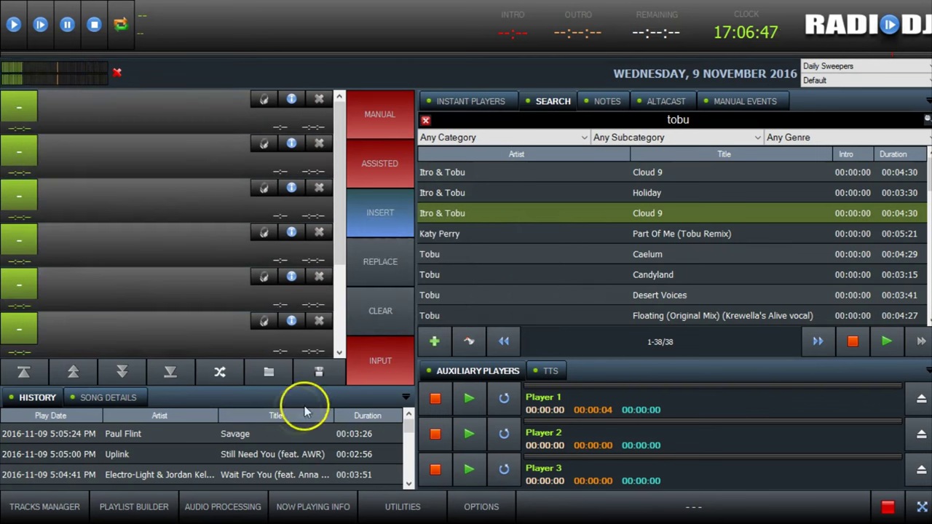
pyautogui.click(275, 375)
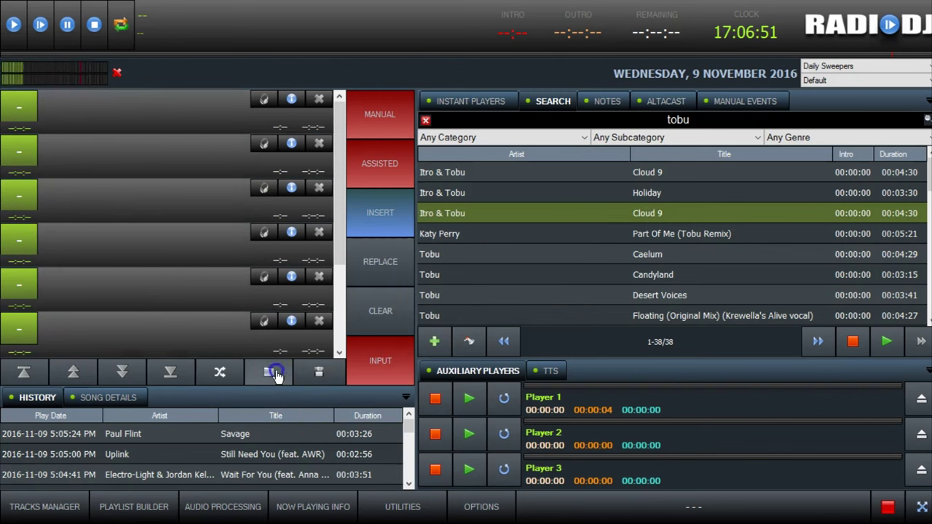
pyautogui.click(519, 228)
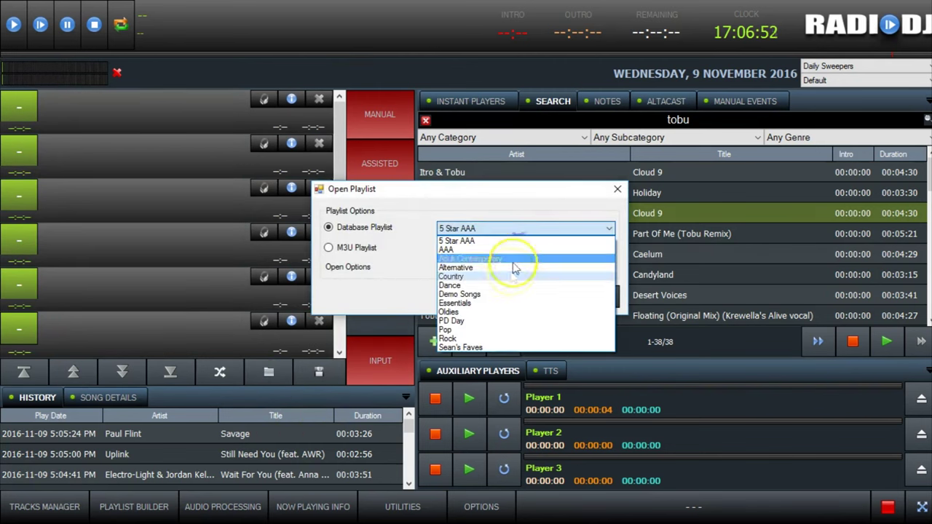
pyautogui.click(466, 294)
pyautogui.click(507, 296)
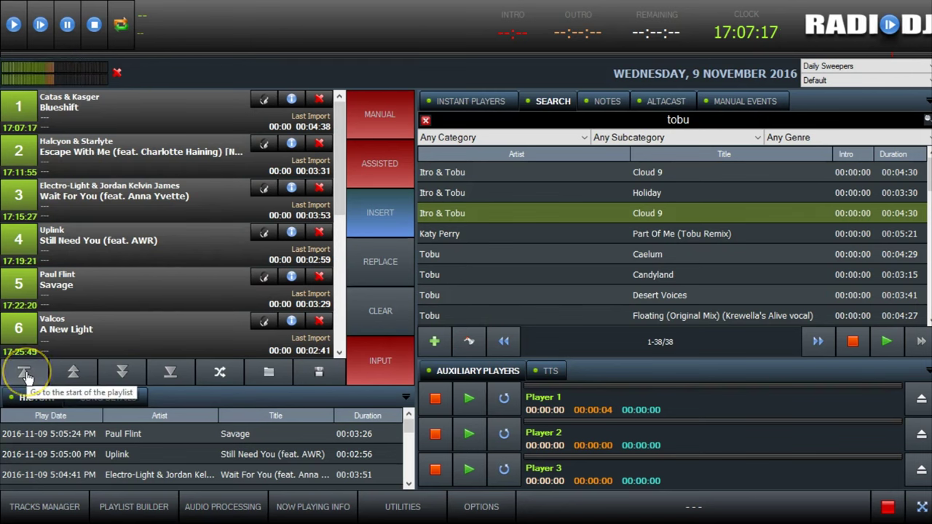
# - Step through the playlist with the go-to-end, go-to-start, move-up and move-down buttons
pyautogui.click(180, 377)
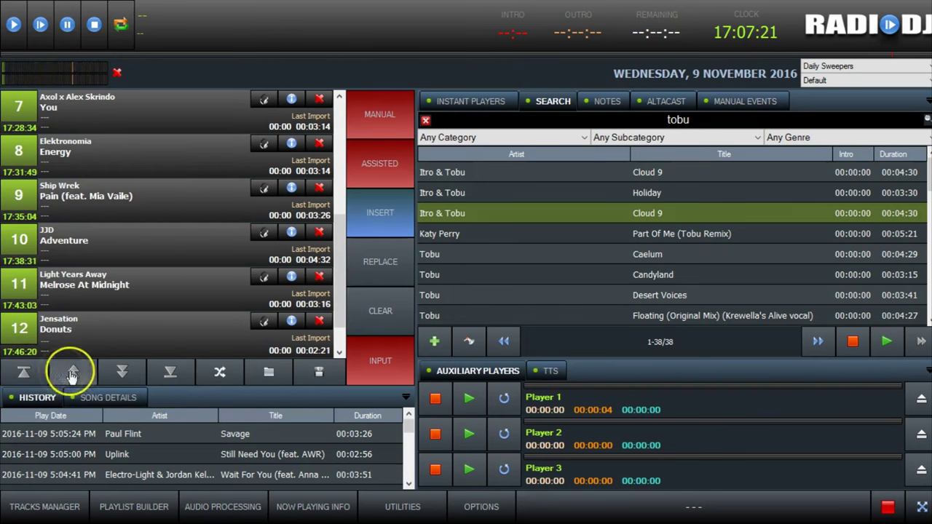
pyautogui.click(23, 372)
pyautogui.click(178, 373)
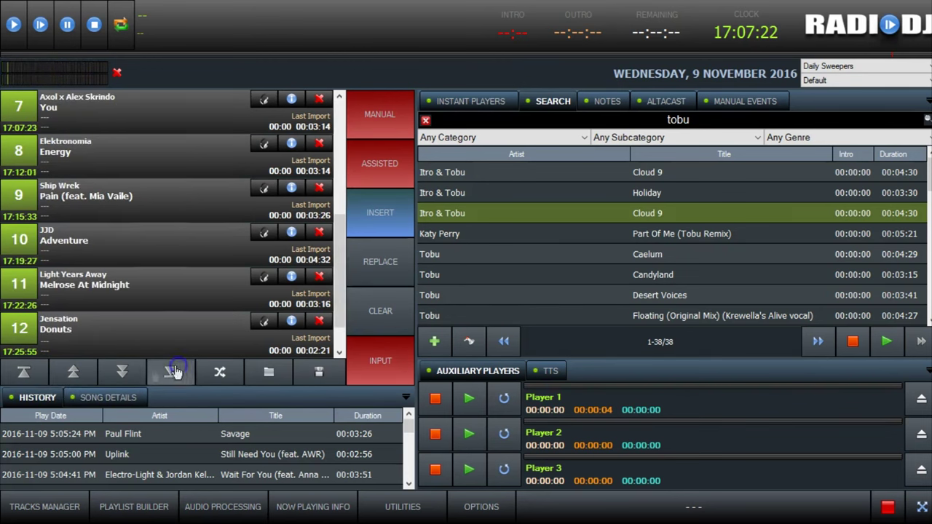
pyautogui.click(81, 373)
pyautogui.click(82, 373)
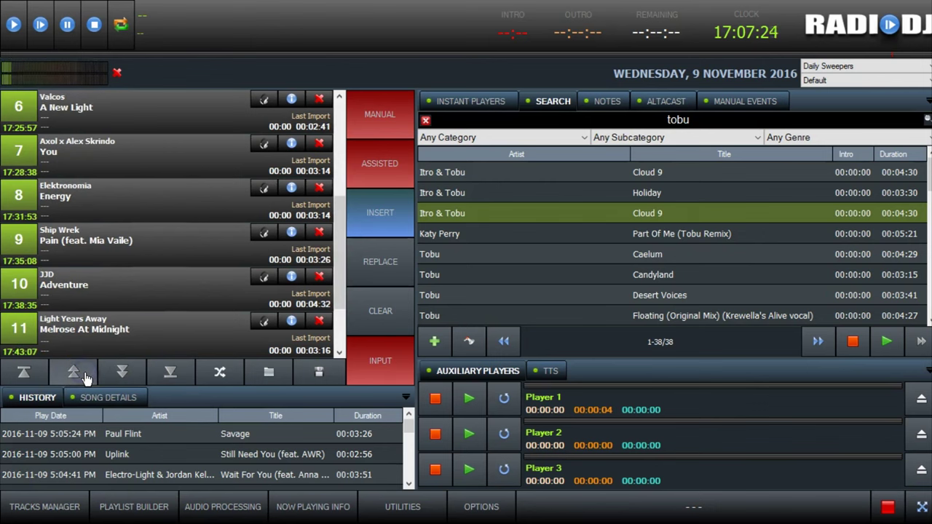
pyautogui.click(82, 373)
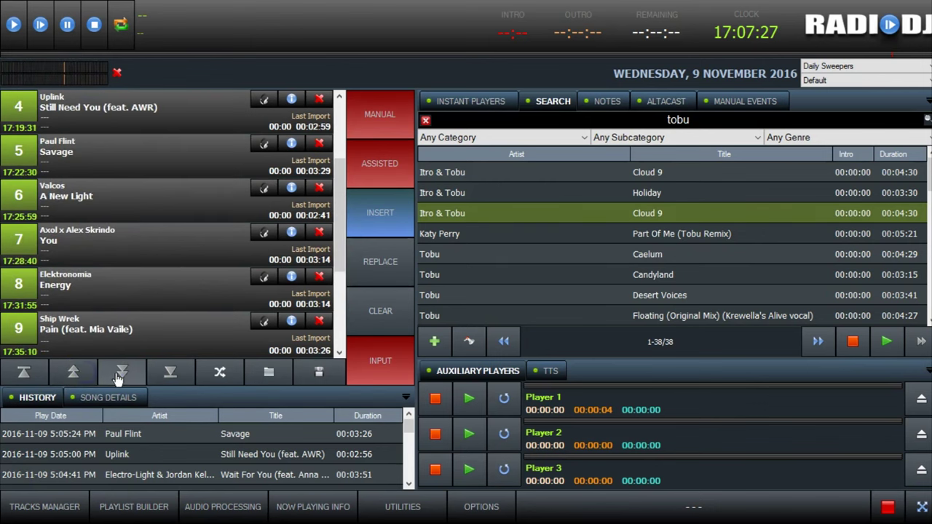
pyautogui.click(119, 374)
pyautogui.click(118, 375)
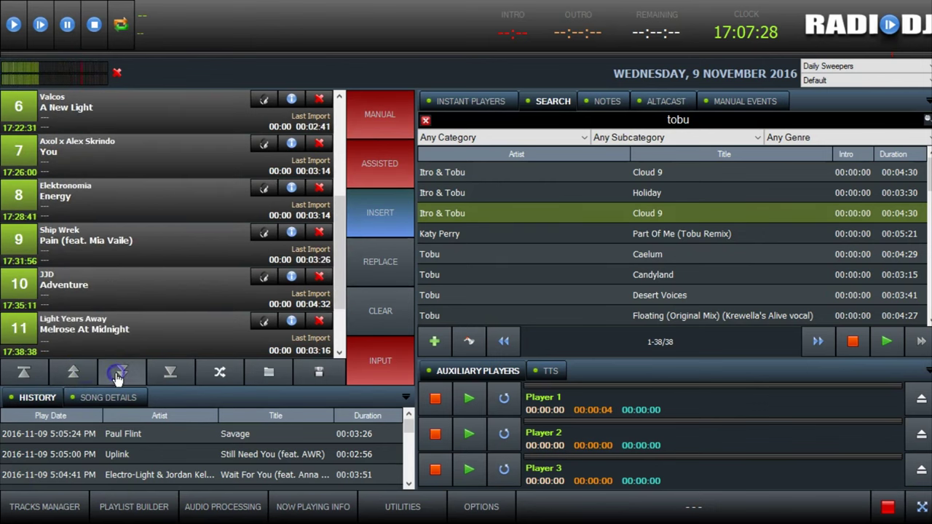
pyautogui.click(25, 374)
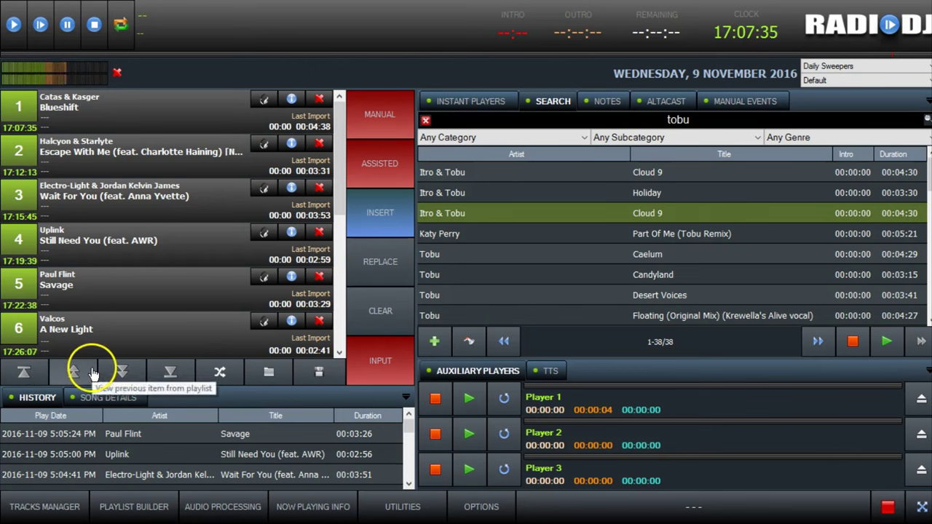
# - Shuffle the playlist three times so You, Melrose At Midnight and Still Need You lead
pyautogui.click(221, 373)
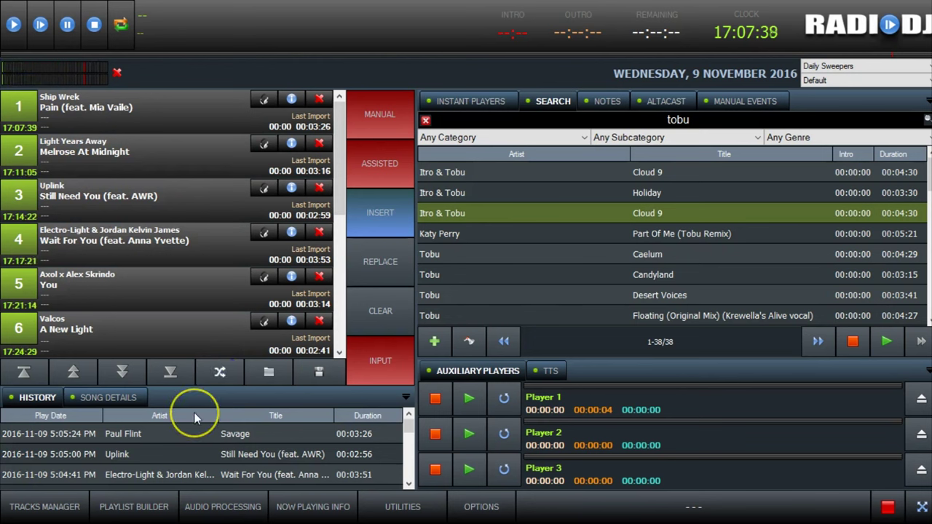
pyautogui.click(219, 374)
pyautogui.click(219, 374)
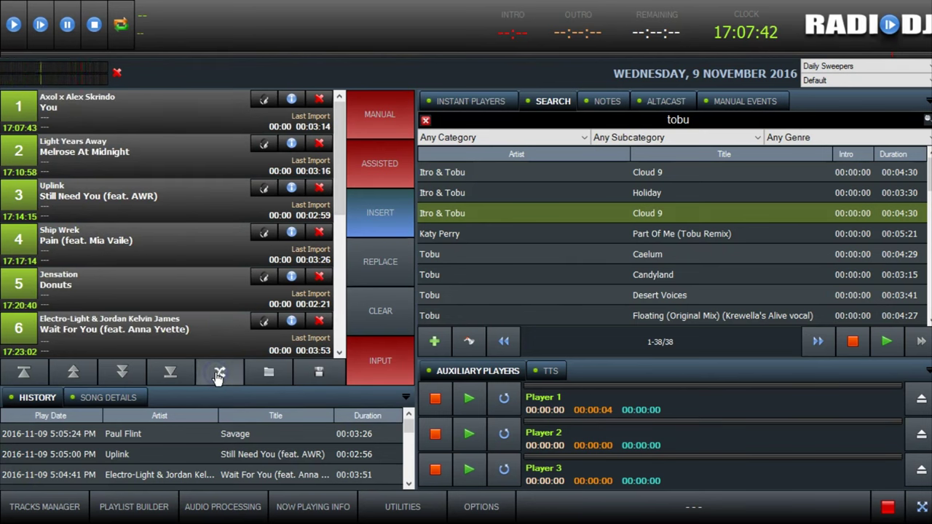
pyautogui.click(269, 373)
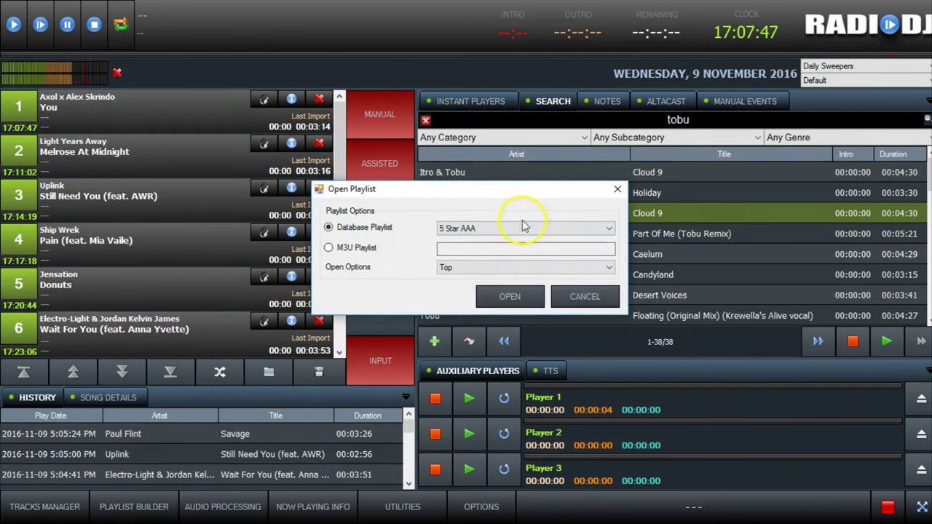
# - Check the saved playlists list (5 Star AAA) in Open Playlist and cancel the dialog
pyautogui.click(529, 229)
pyautogui.click(529, 229)
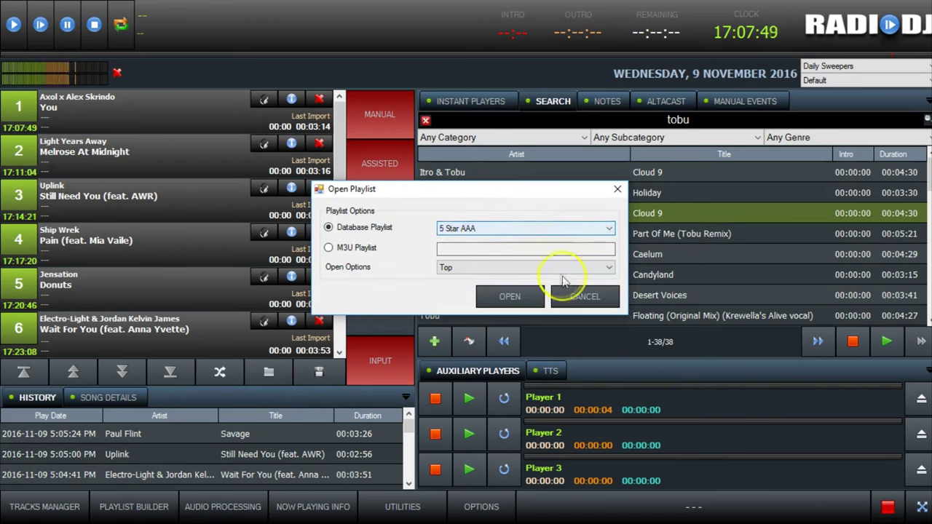
pyautogui.click(575, 299)
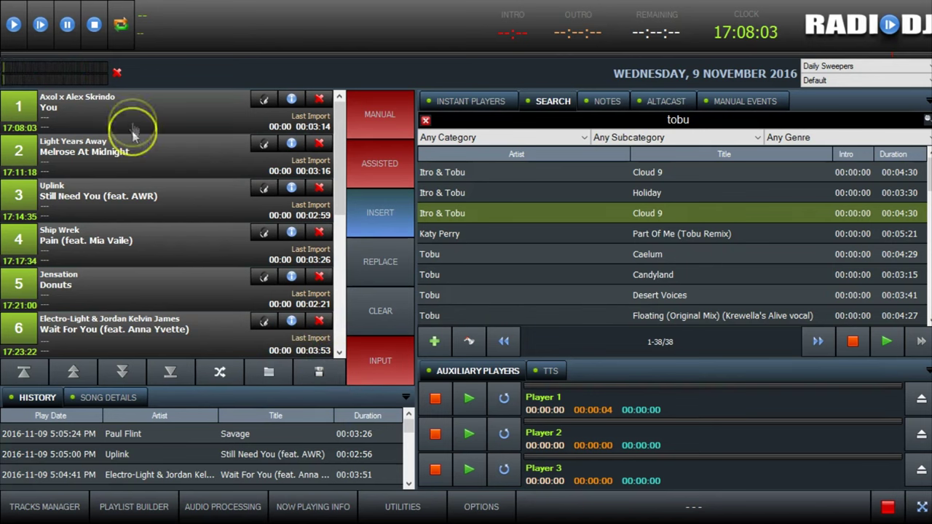
# - Drag You down to fifth place, then play Blueshift from its number box and stop it
pyautogui.moveTo(133, 116); pyautogui.dragTo(143, 224)
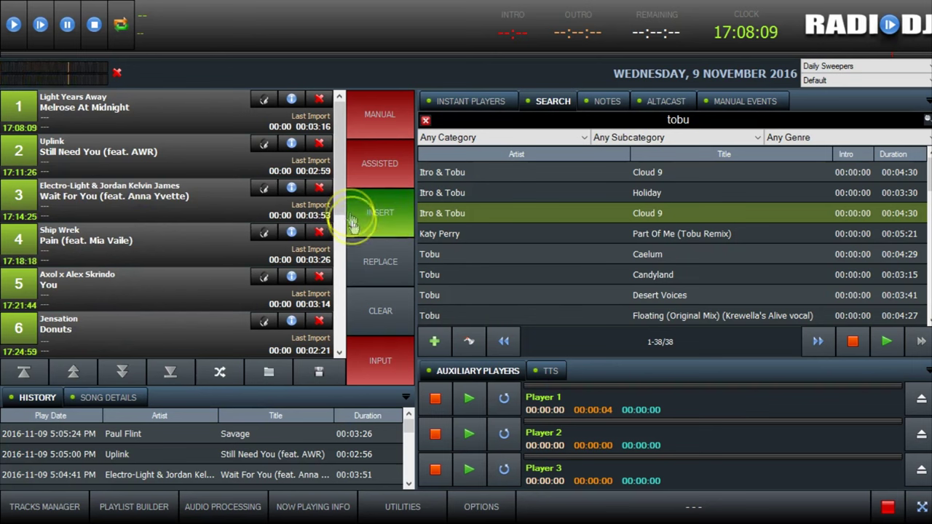
pyautogui.moveTo(343, 200); pyautogui.dragTo(344, 302)
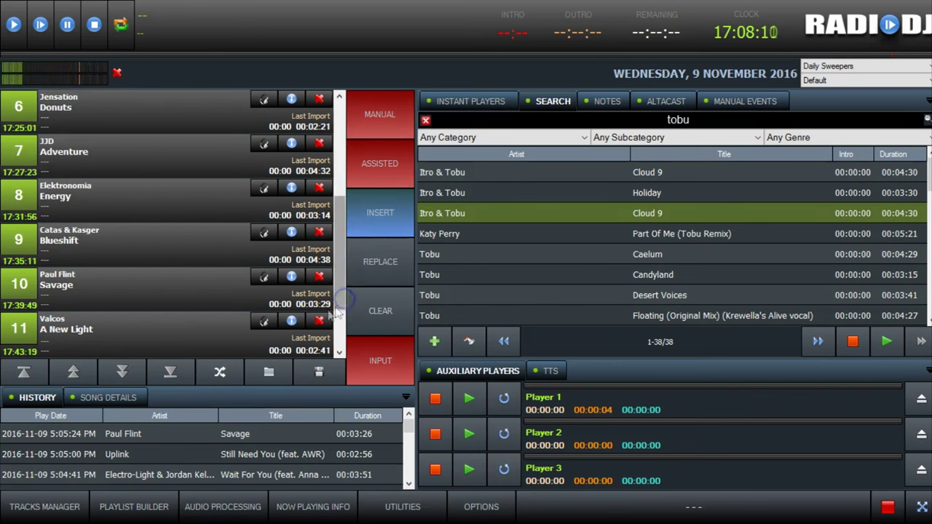
pyautogui.click(21, 236)
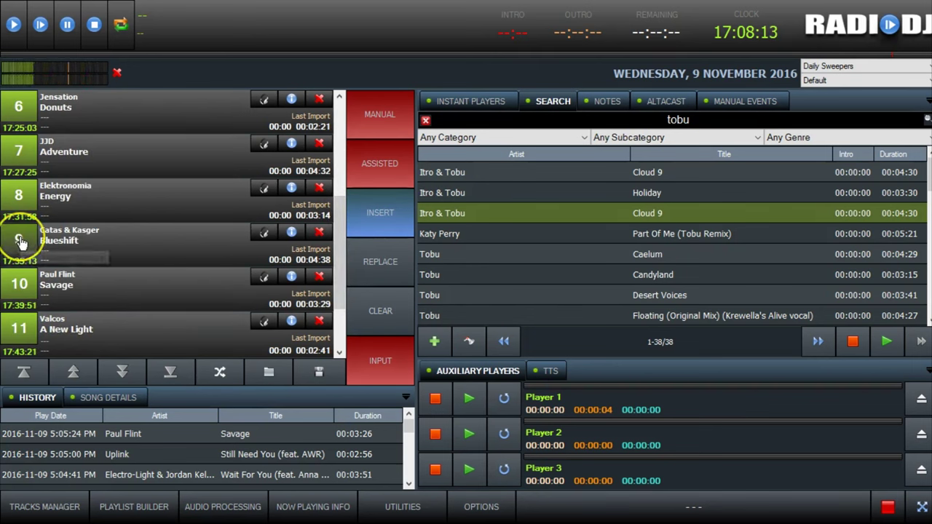
pyautogui.click(21, 240)
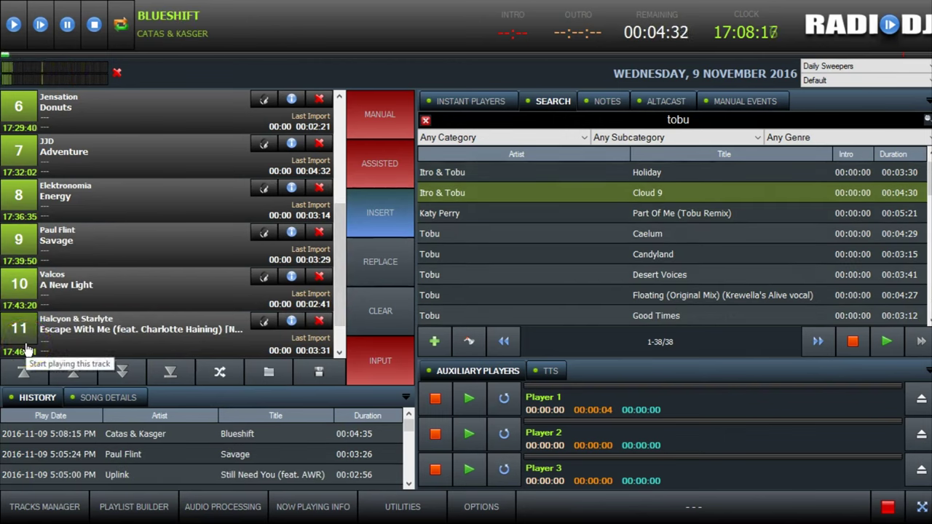
pyautogui.moveTo(341, 215); pyautogui.dragTo(350, 128)
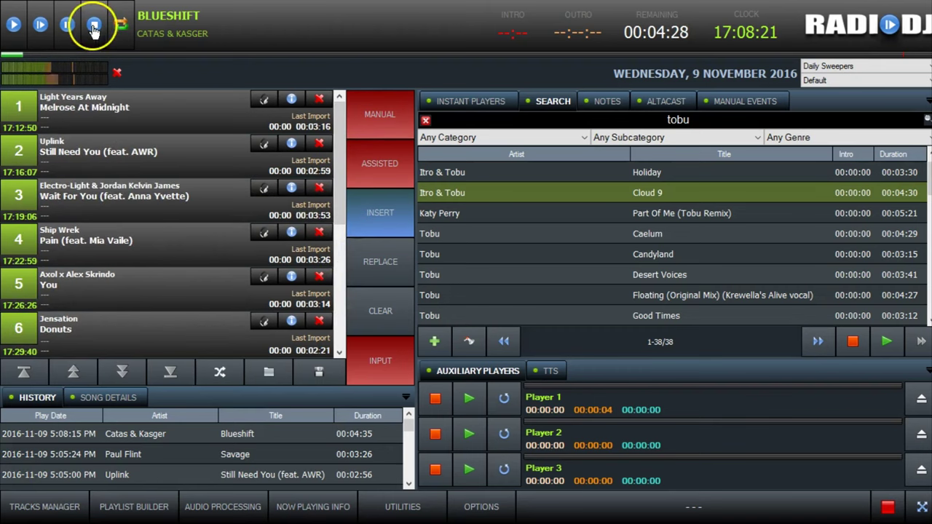
pyautogui.click(93, 25)
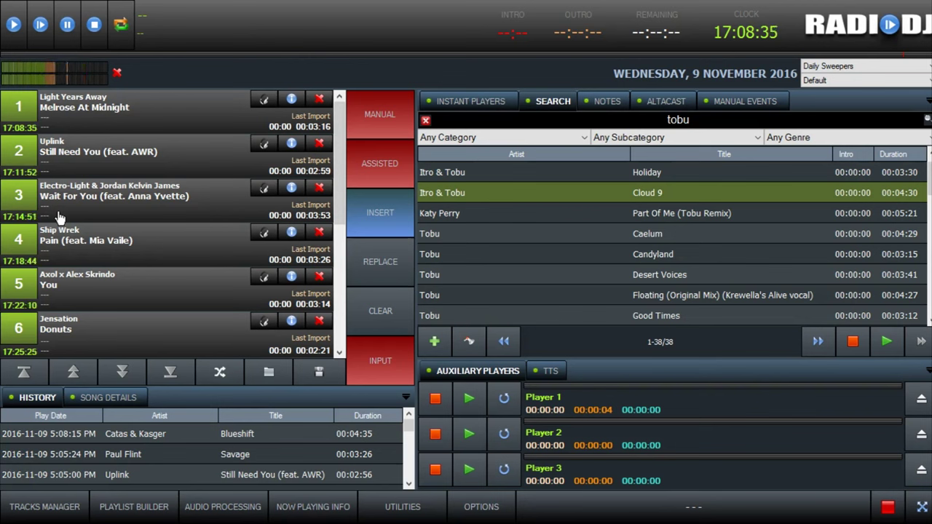
# - Play Melrose At Midnight, then Still Need You, from the top of the playlist
pyautogui.click(22, 111)
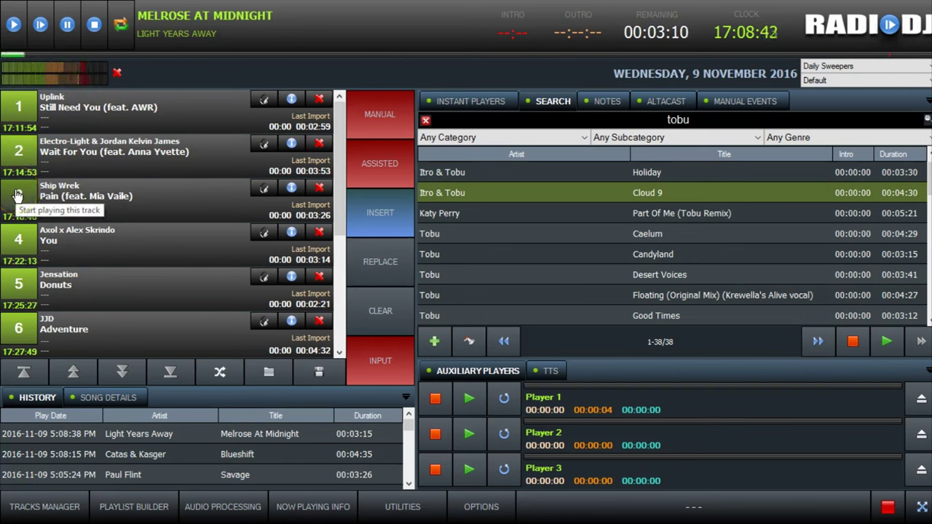
pyautogui.click(13, 24)
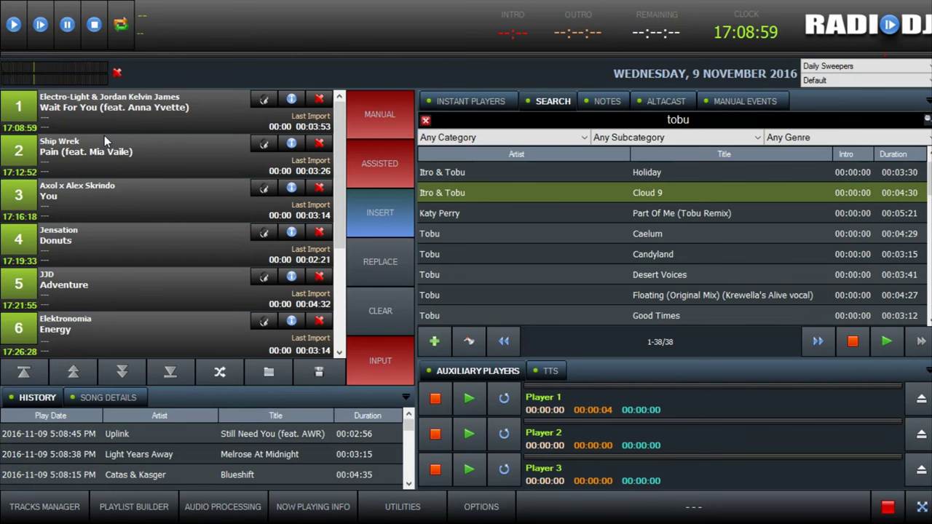
# - View Still Need You in Song Details, return to History, then show the Instant Players wall
pyautogui.click(116, 329)
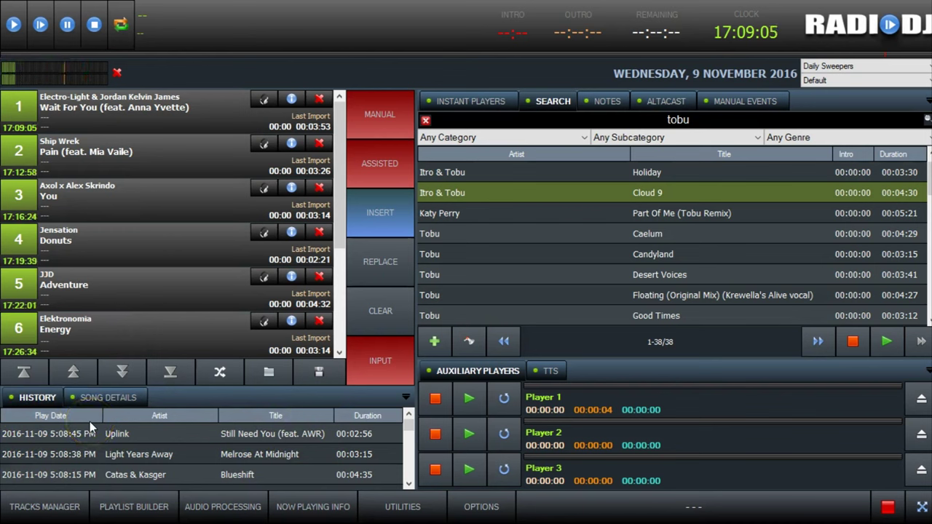
pyautogui.click(96, 398)
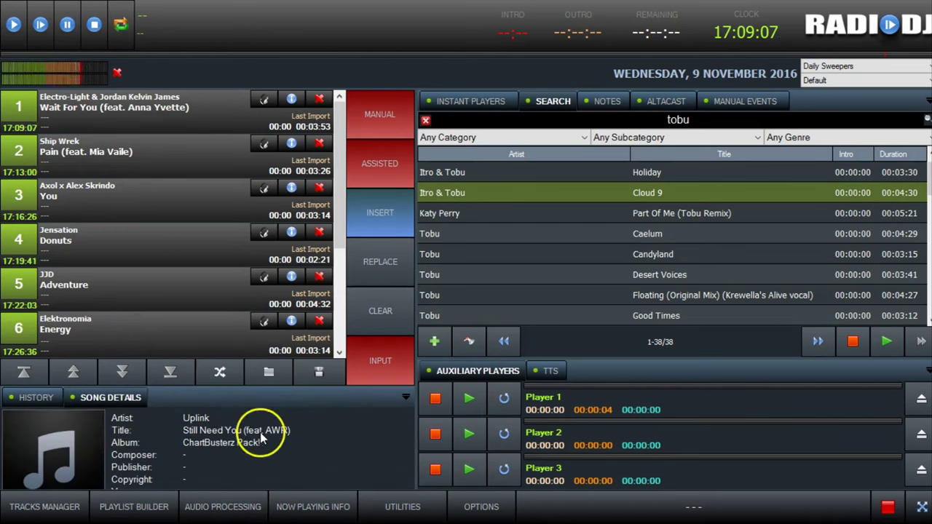
pyautogui.click(35, 398)
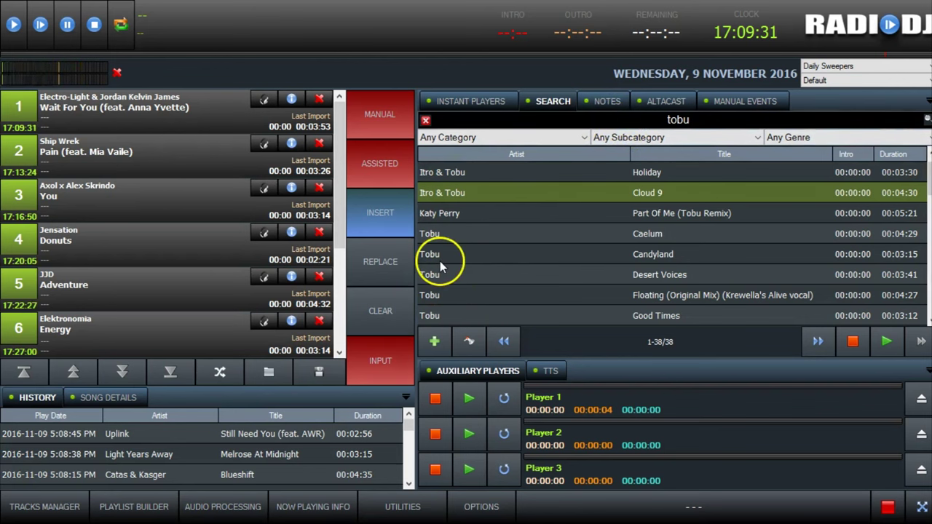
pyautogui.click(460, 101)
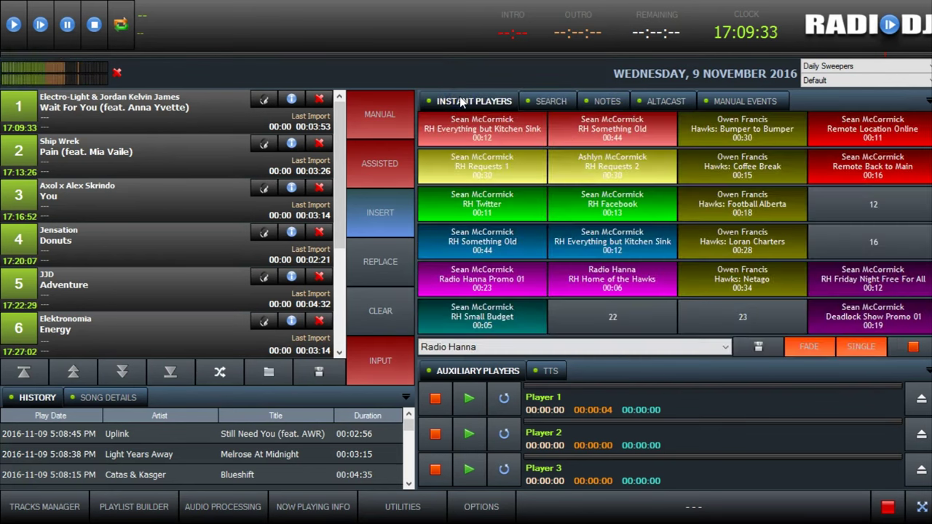
# - Browse the right-panel tabs and reorder them so Manual Events is second and the encoder third
pyautogui.click(551, 100)
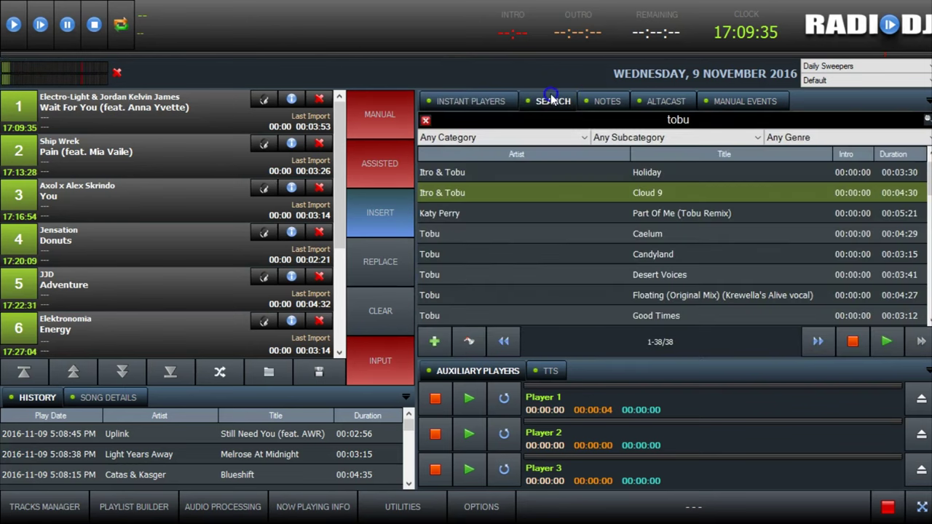
pyautogui.click(606, 102)
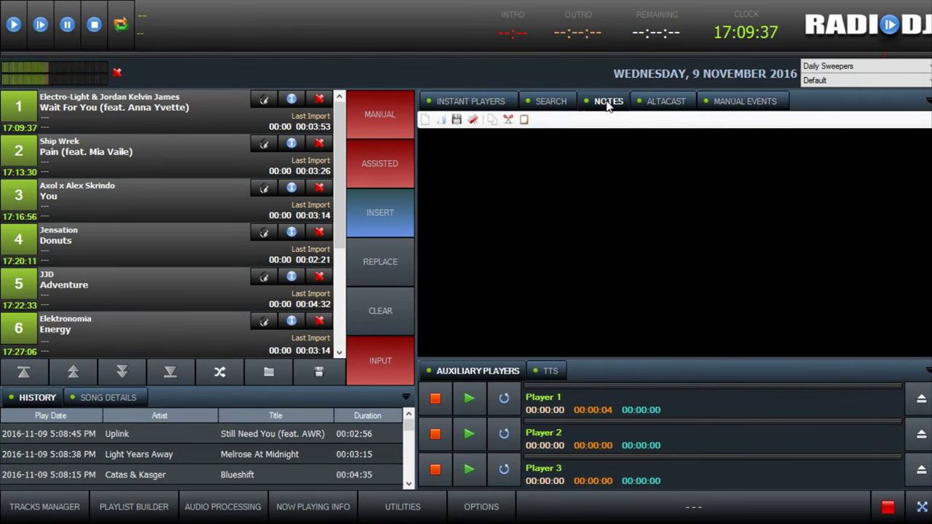
pyautogui.click(645, 101)
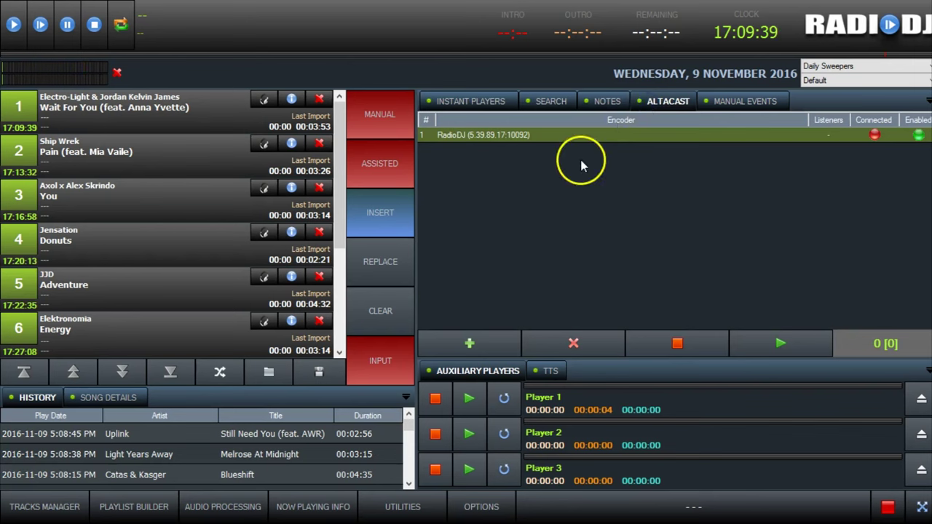
pyautogui.click(750, 103)
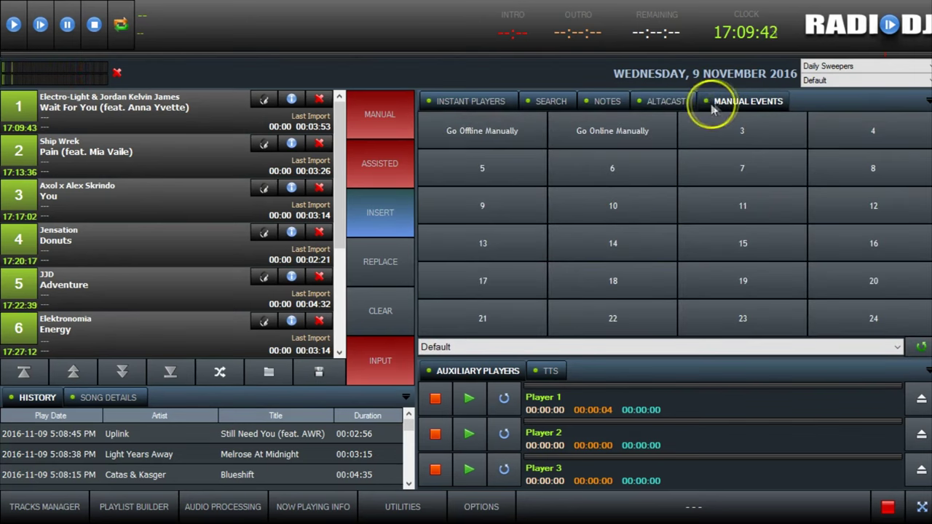
pyautogui.moveTo(714, 108); pyautogui.dragTo(528, 106)
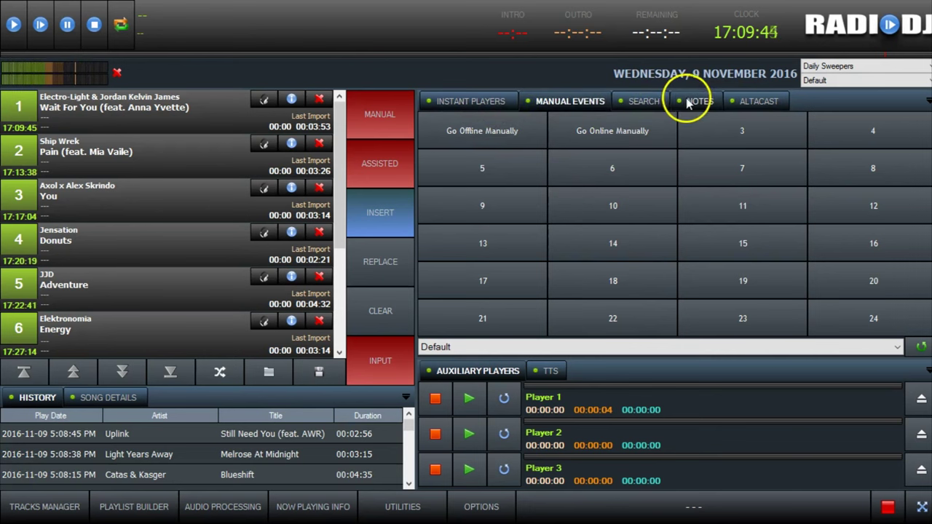
pyautogui.moveTo(757, 102); pyautogui.dragTo(641, 104)
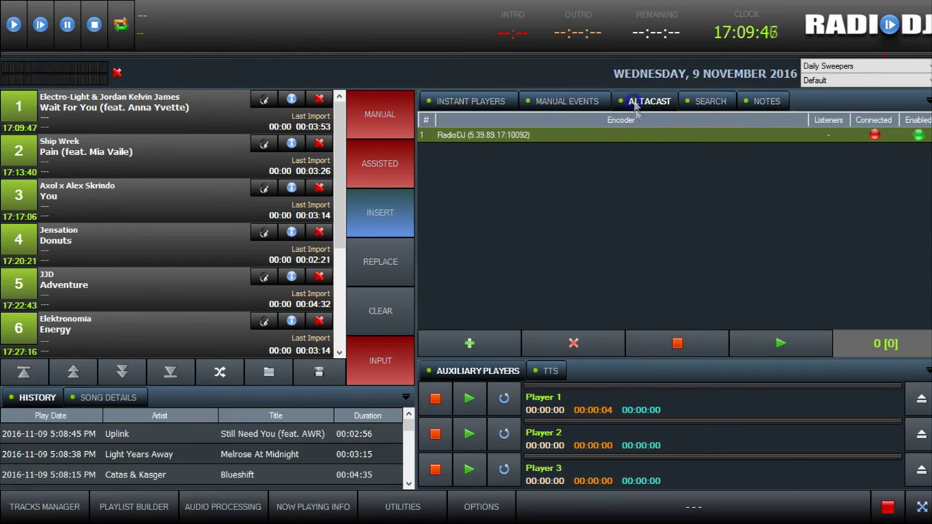
# - View Instant Players, Manual Events, Altacast and Search in turn, ending on Instant Players
pyautogui.click(466, 104)
pyautogui.click(562, 102)
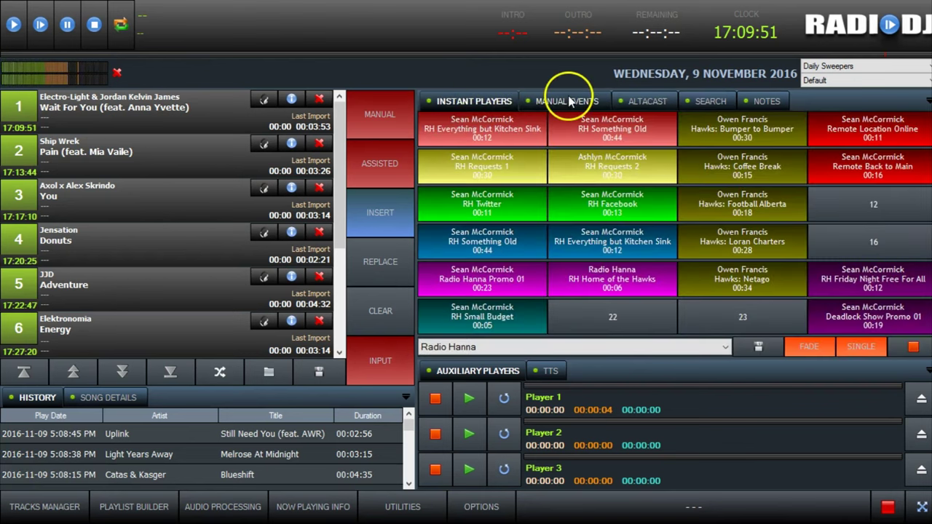
pyautogui.click(645, 102)
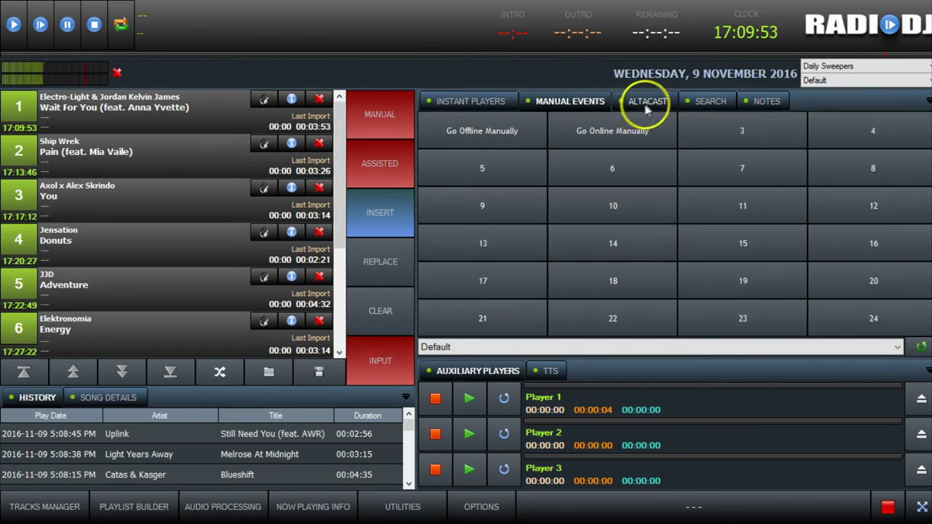
pyautogui.click(710, 104)
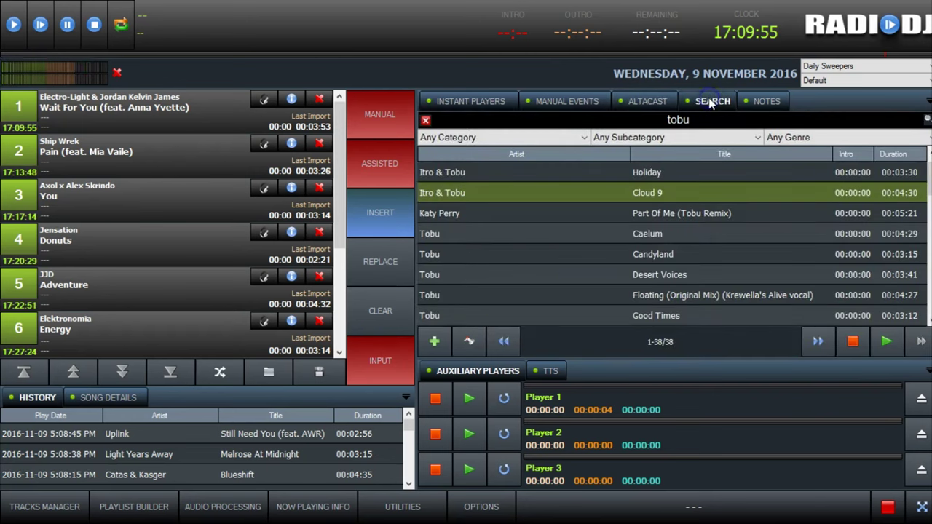
pyautogui.click(458, 102)
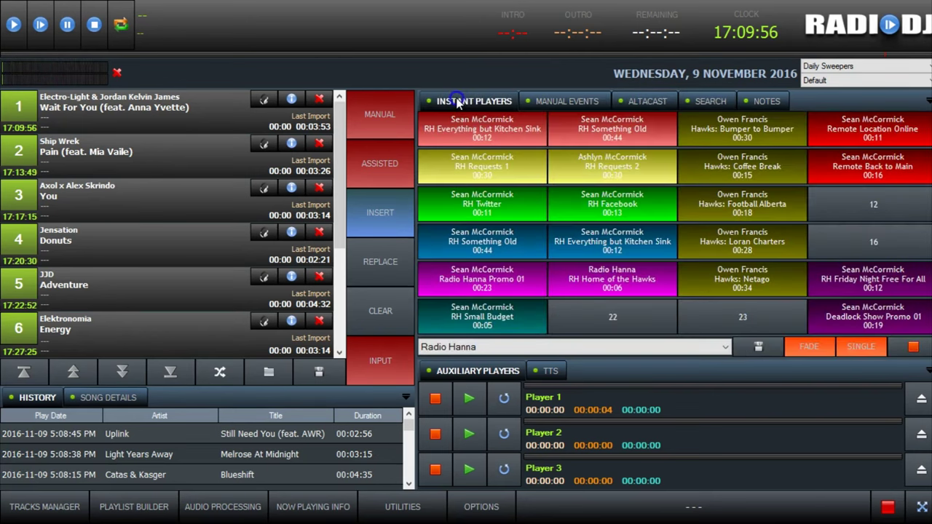
# - Fire the RH Twitter cart twice, then switch the FADE option off
pyautogui.click(461, 203)
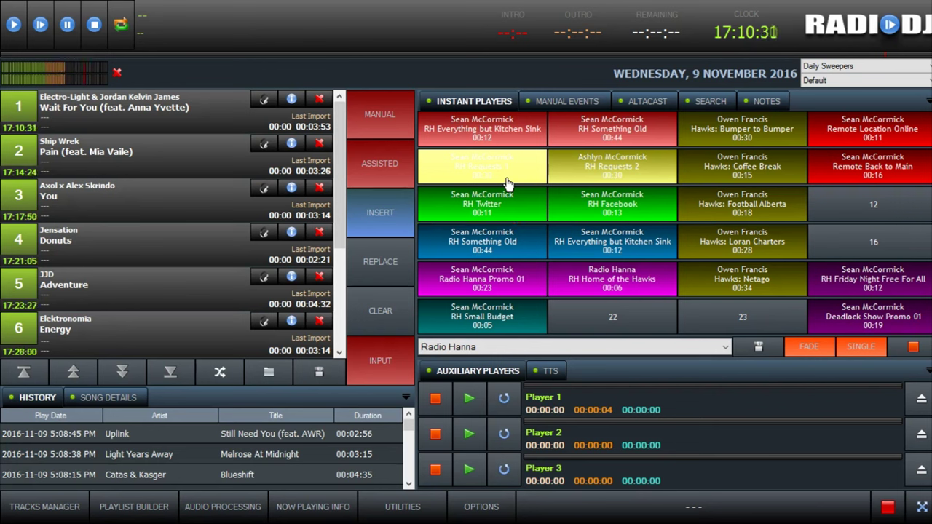
pyautogui.click(523, 203)
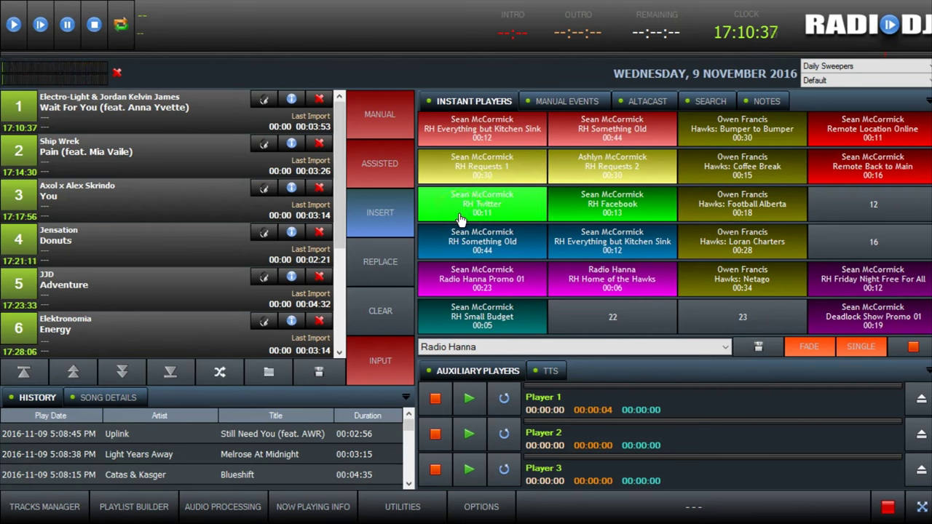
pyautogui.click(805, 345)
# - With SINGLE off, fire Hawks: Netago, RH Everything but Kitchen Sink and RH Requests 1, then stop Kitchen Sink
pyautogui.click(860, 348)
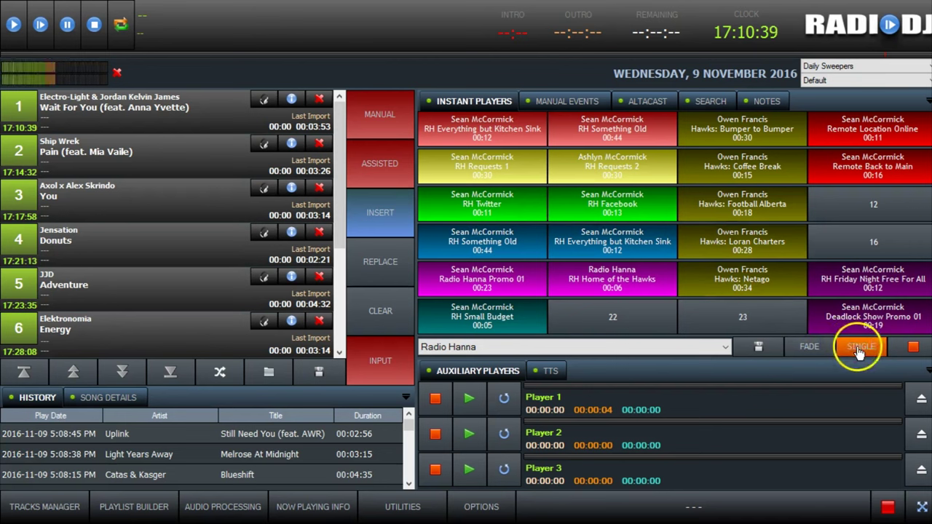
pyautogui.click(795, 271)
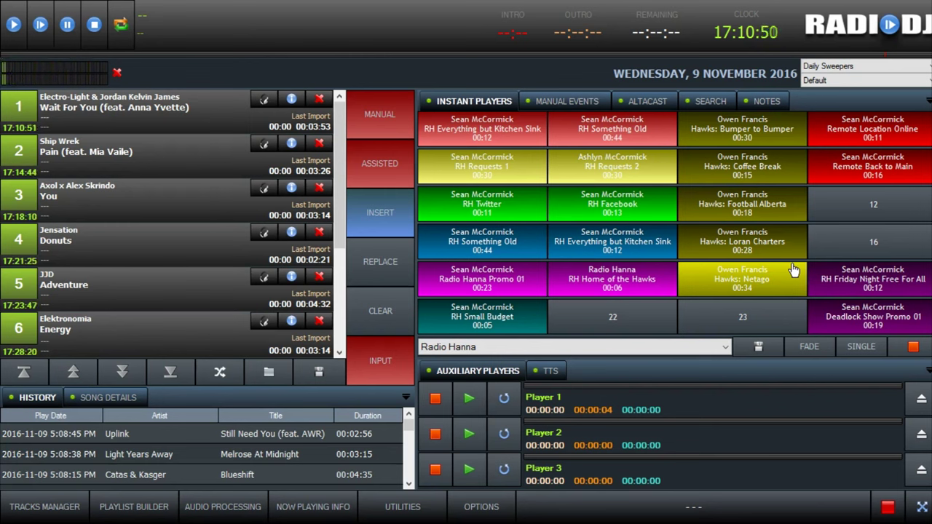
pyautogui.click(484, 131)
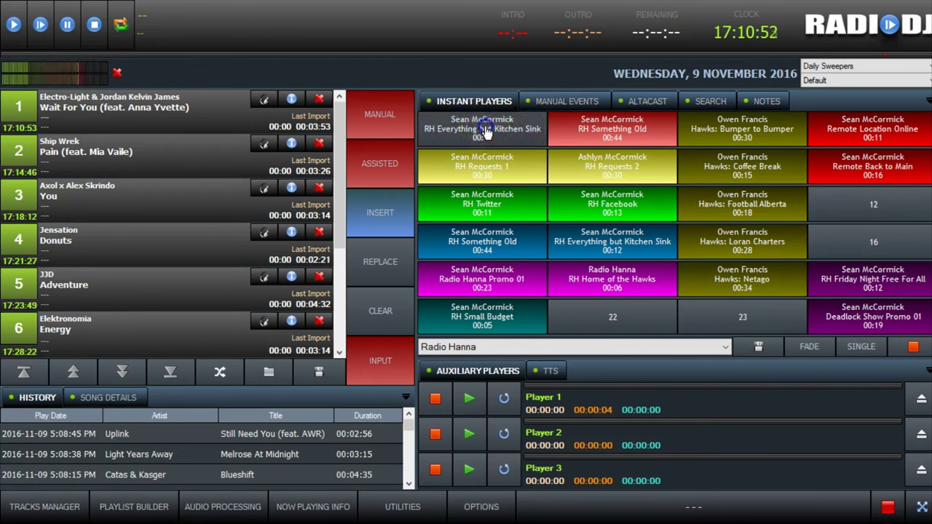
pyautogui.click(439, 156)
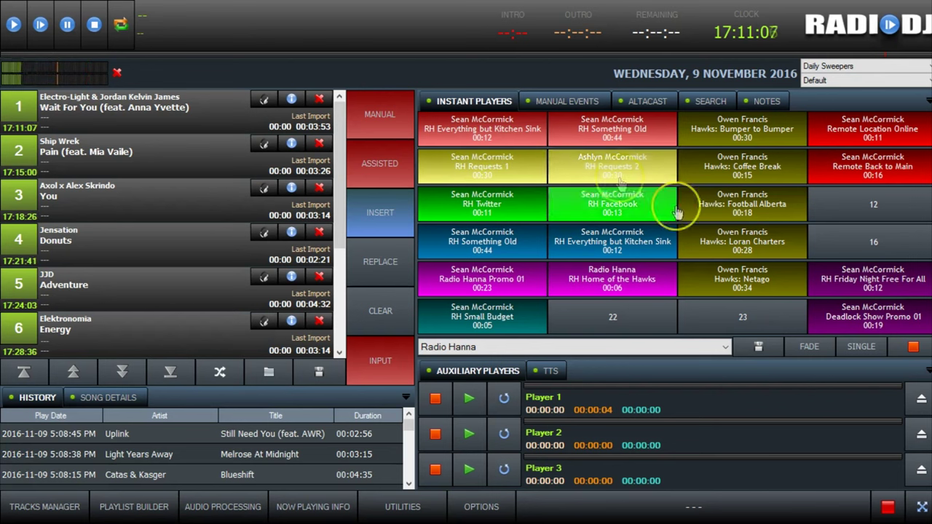
pyautogui.click(688, 290)
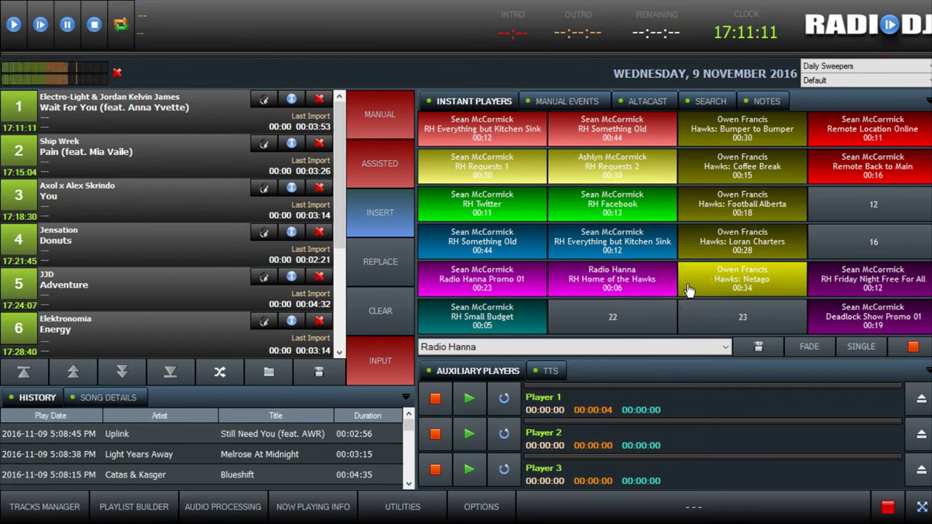
pyautogui.click(520, 178)
pyautogui.click(474, 131)
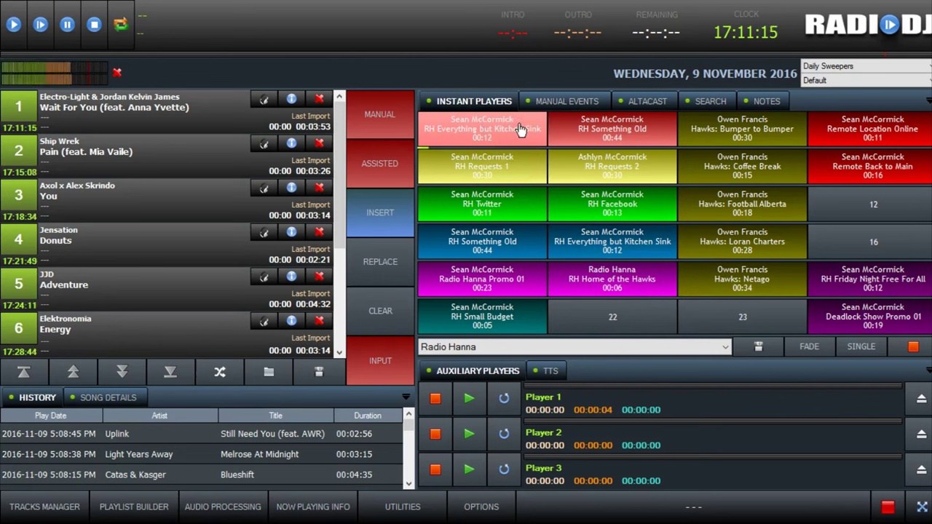
pyautogui.click(521, 129)
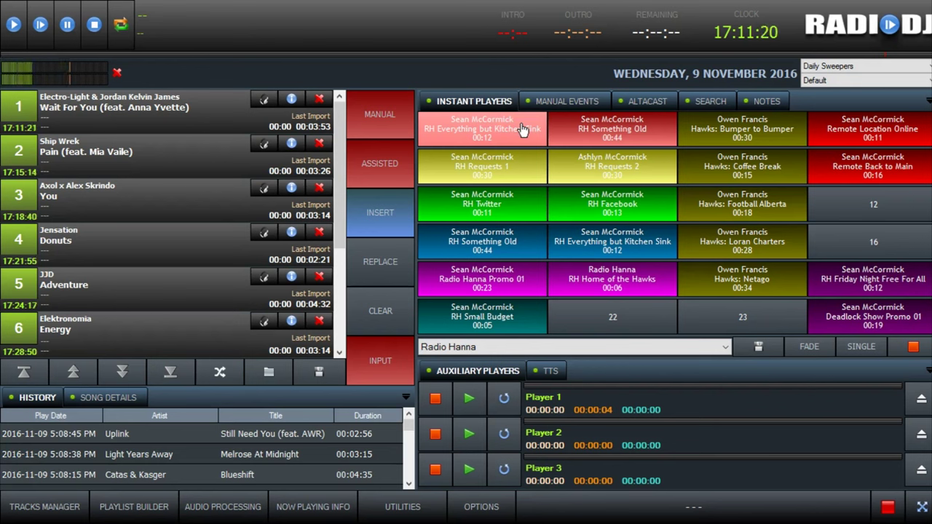
# - Turn FADE back on, replay RH Everything but Kitchen Sink, and switch SINGLE on
pyautogui.click(810, 348)
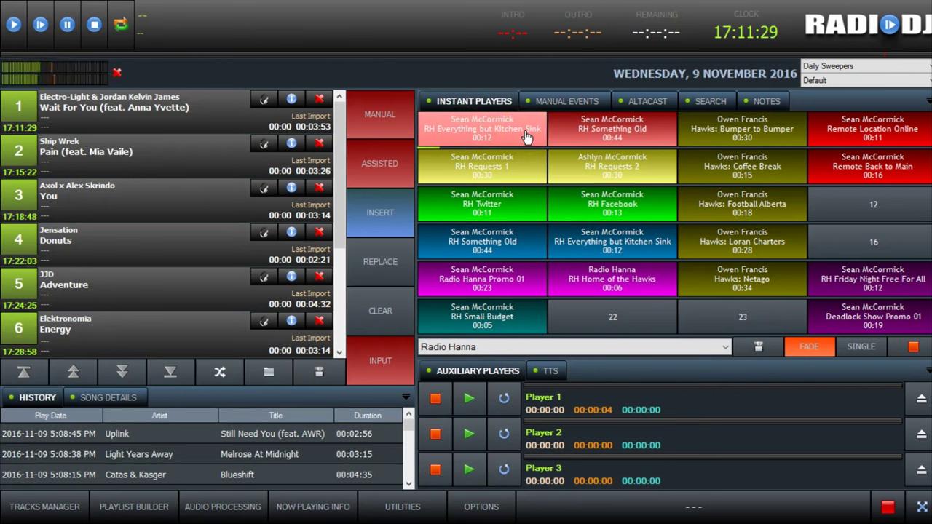
pyautogui.click(527, 137)
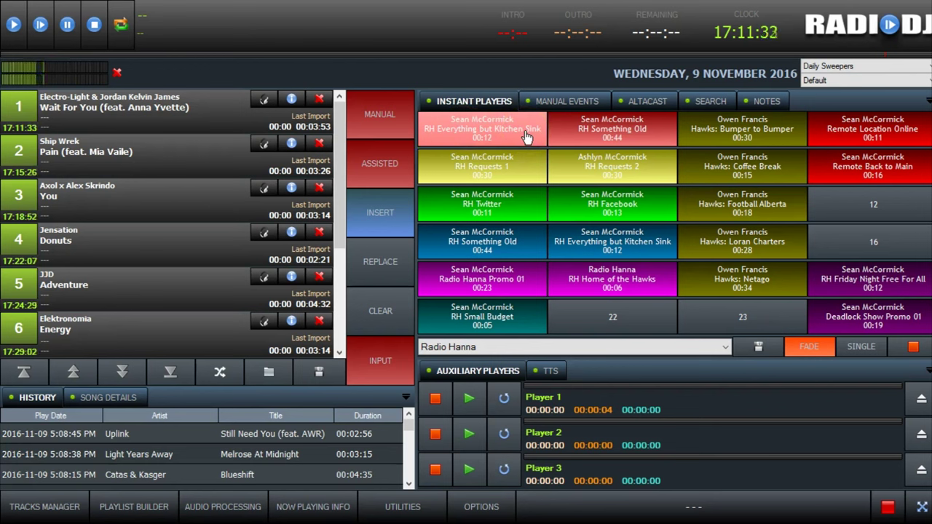
pyautogui.click(863, 347)
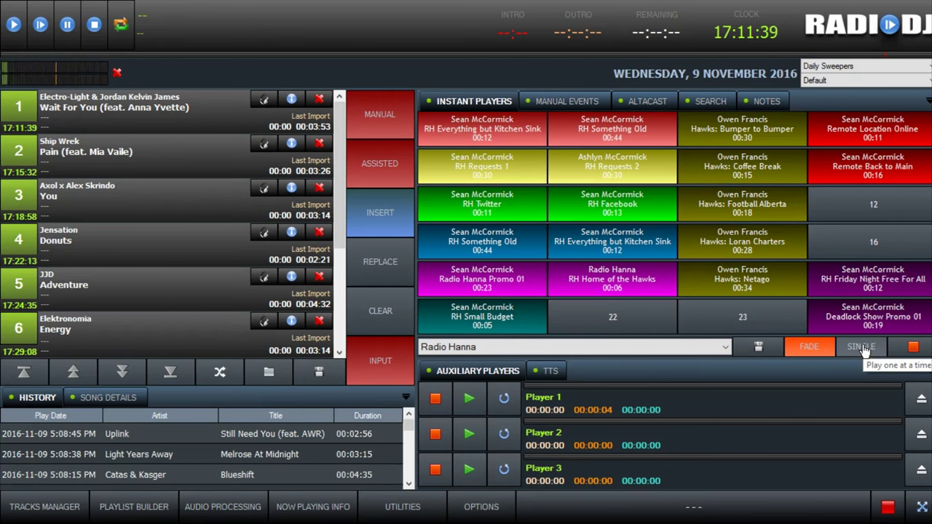
# - With SINGLE on, fire Kitchen Sink, RH Twitter, RH Requests 2 and RH Home of the Hawks, then stop all carts
pyautogui.click(863, 348)
pyautogui.click(796, 347)
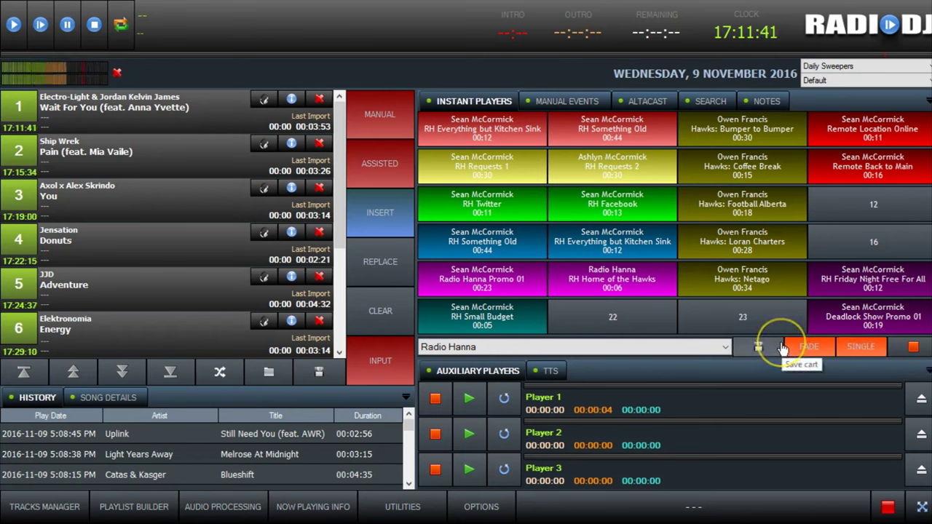
pyautogui.click(763, 345)
pyautogui.click(480, 129)
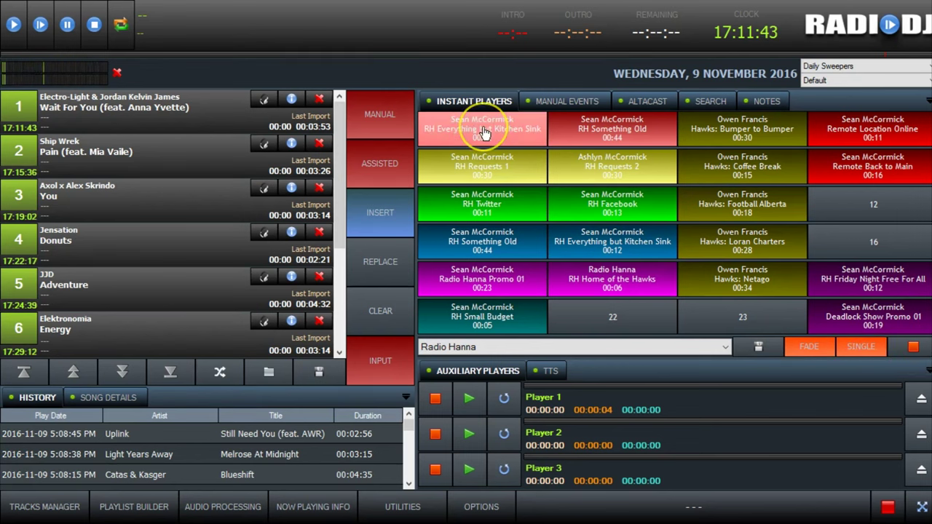
pyautogui.click(483, 201)
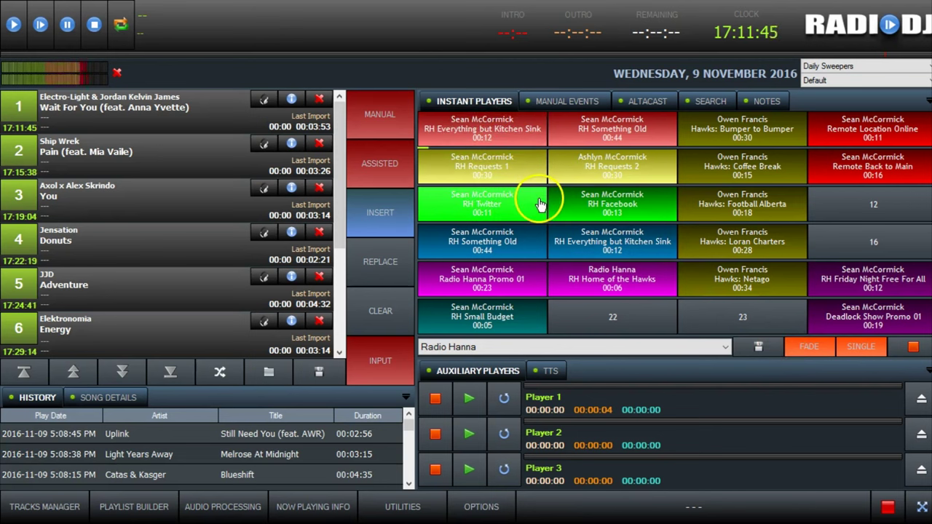
pyautogui.click(576, 182)
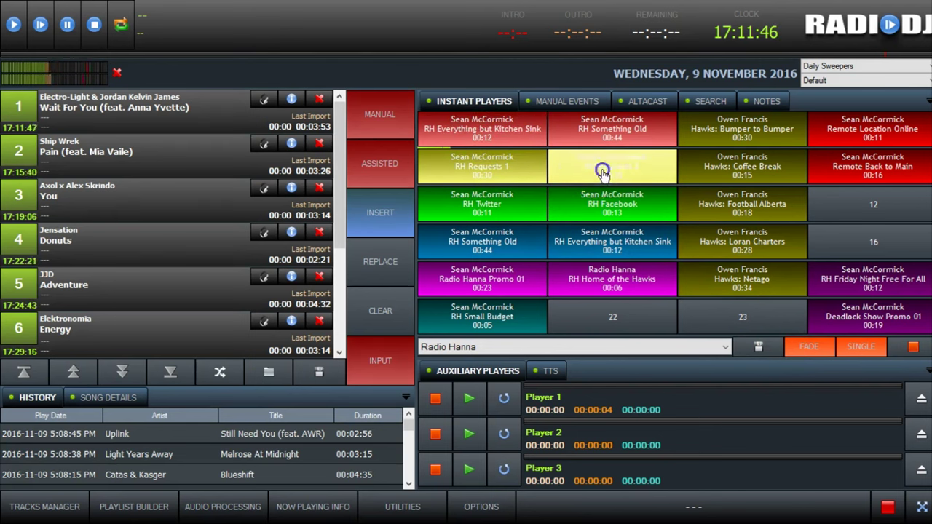
pyautogui.click(588, 291)
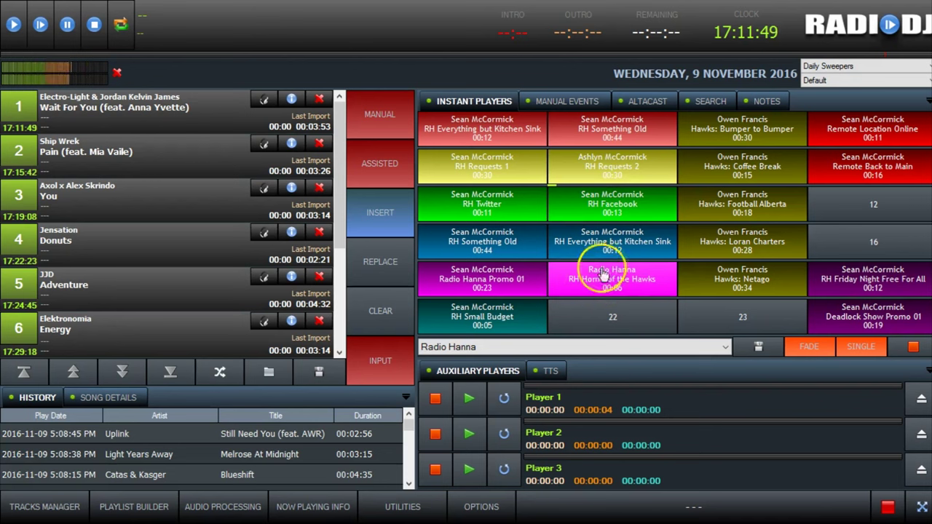
pyautogui.click(616, 248)
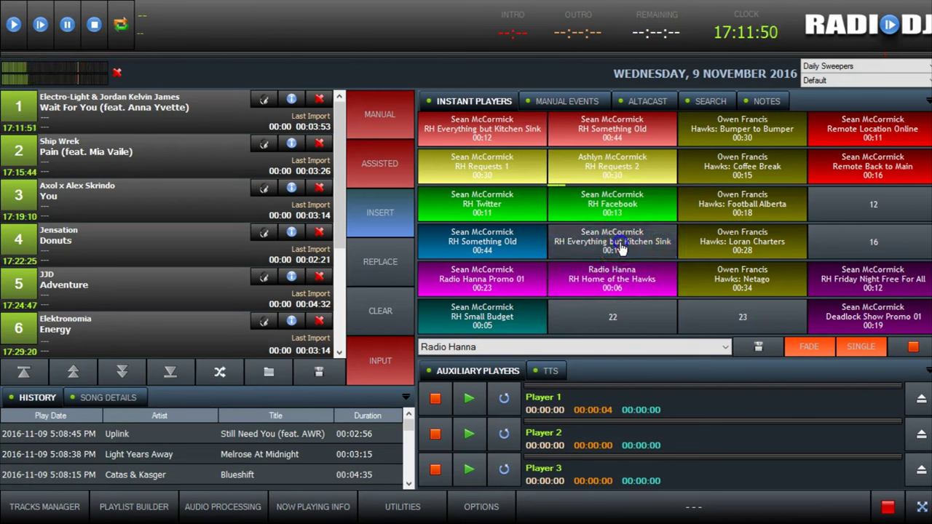
pyautogui.click(590, 317)
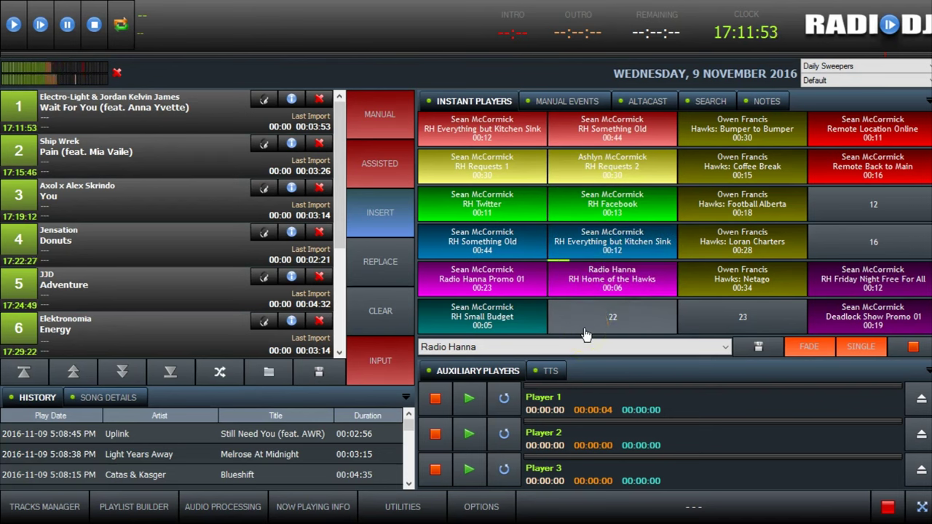
pyautogui.click(914, 350)
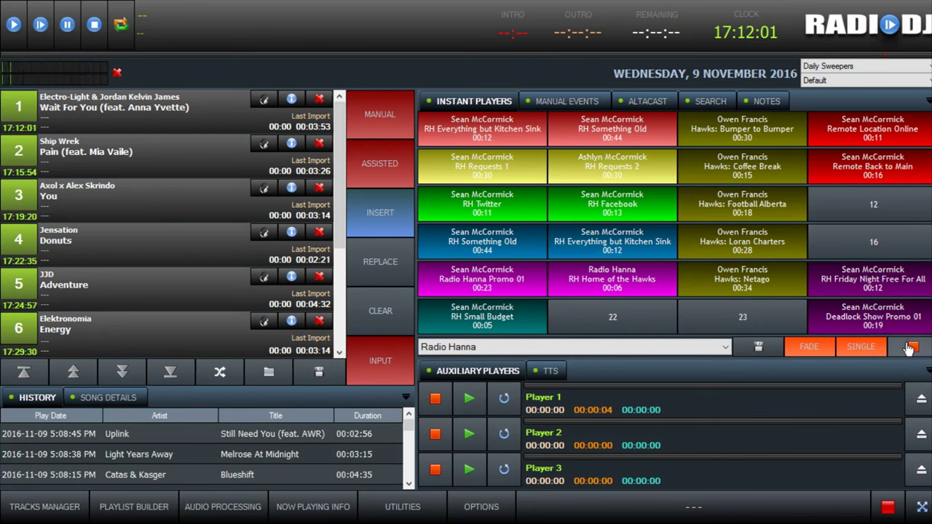
# - With SINGLE off, fire RH Requests 1/2, Kitchen Sink, RH Facebook, Football Alberta and Deadlock Promo 01, then stop all
pyautogui.click(859, 347)
pyautogui.click(544, 169)
pyautogui.click(486, 131)
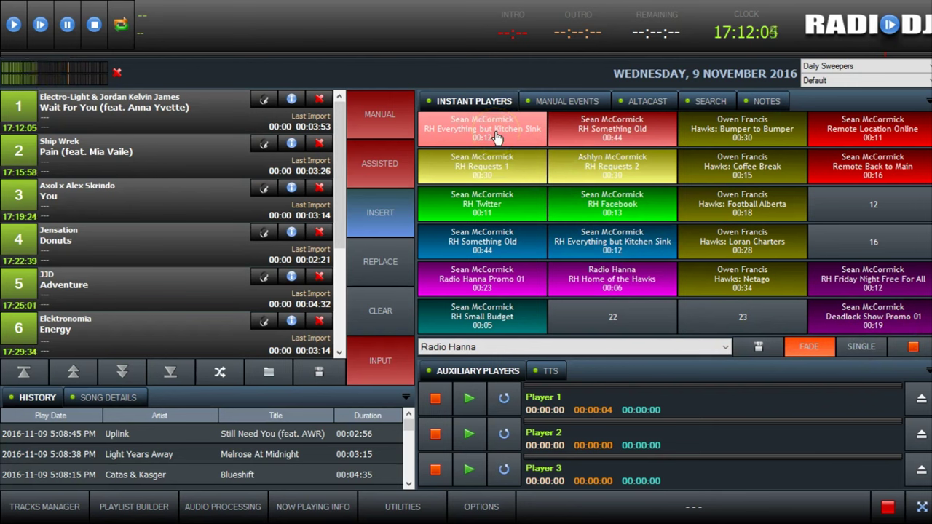
pyautogui.click(511, 164)
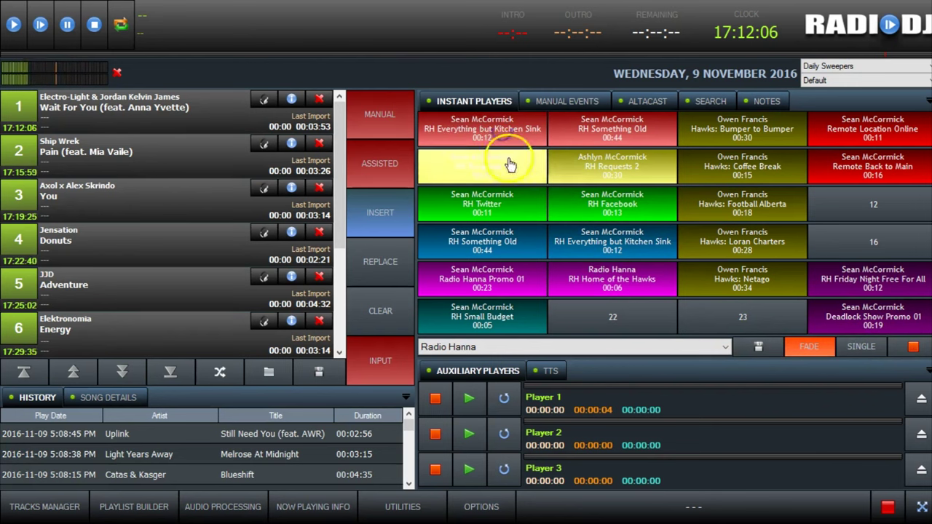
pyautogui.click(610, 168)
pyautogui.click(619, 207)
pyautogui.click(748, 209)
pyautogui.click(748, 209)
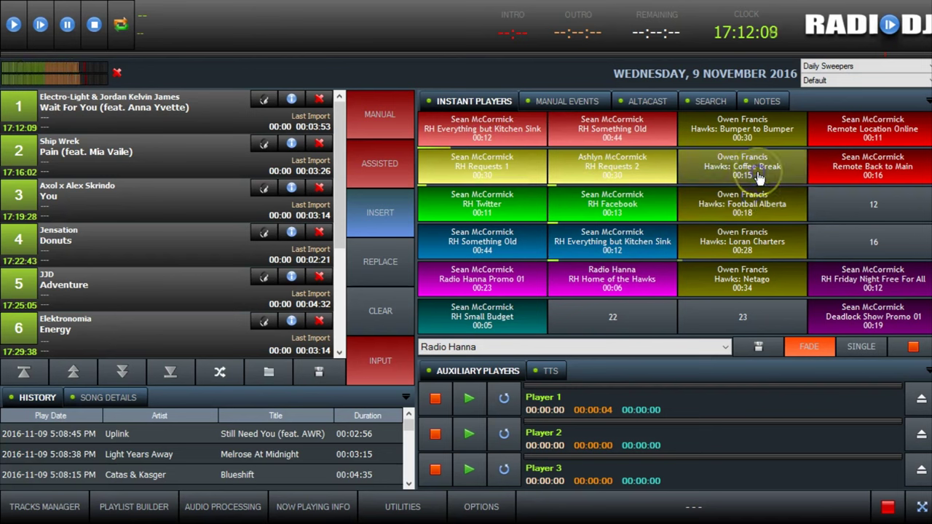
pyautogui.click(868, 301)
pyautogui.click(914, 348)
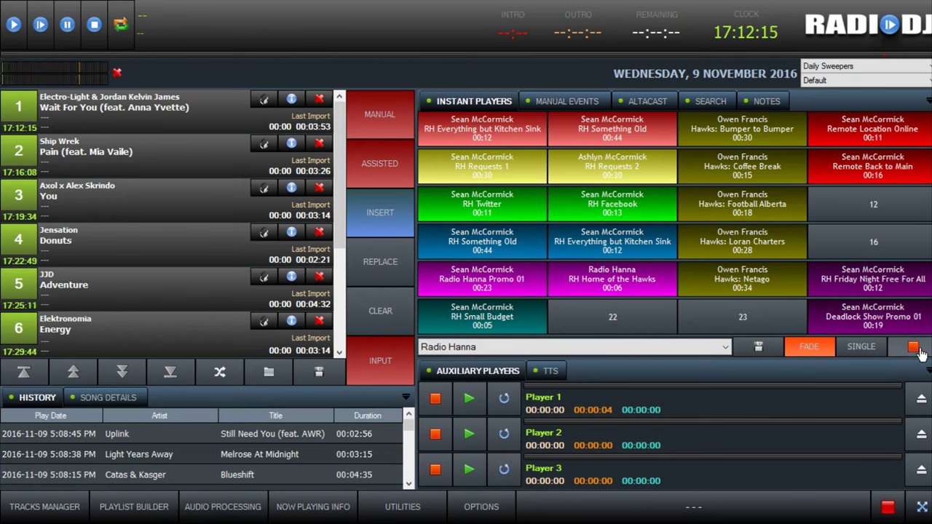
pyautogui.click(864, 347)
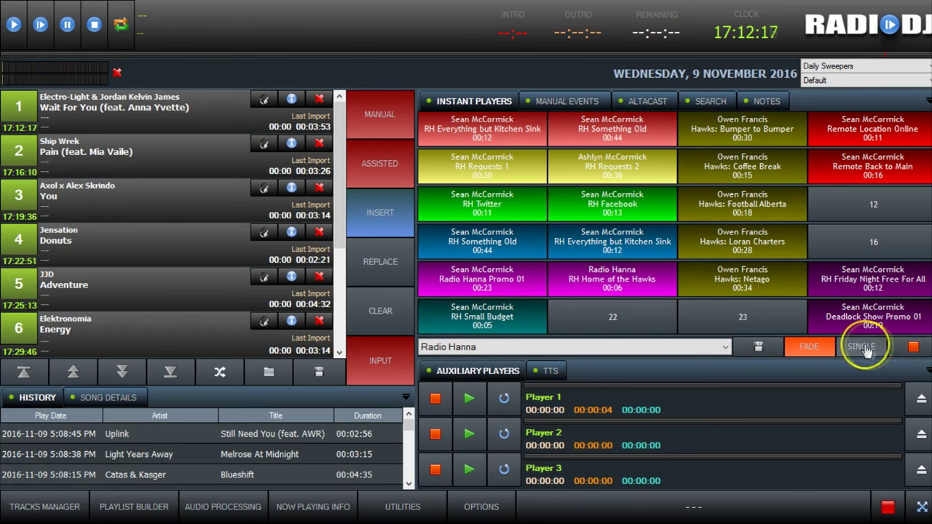